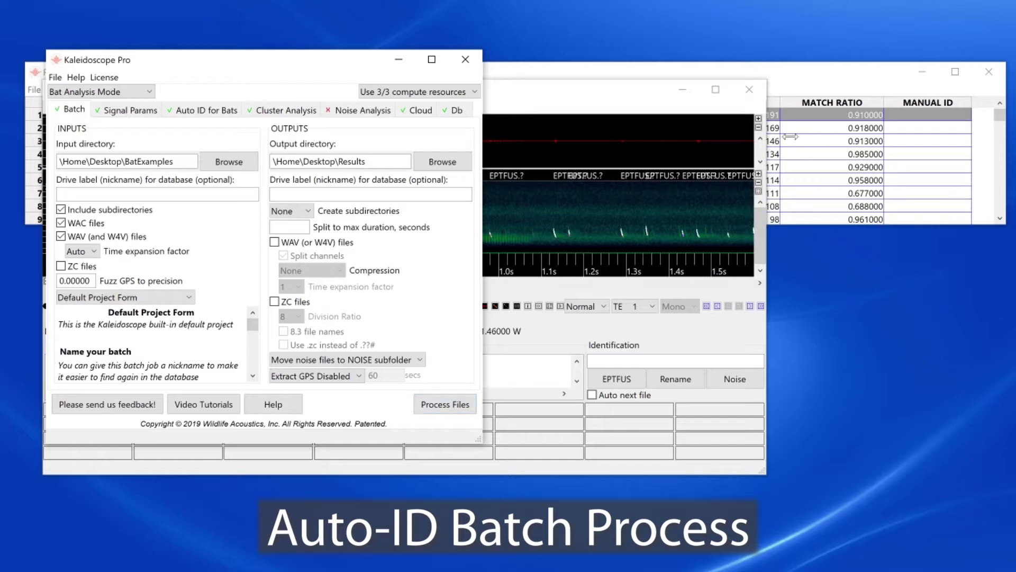
Enlarge the Results table, step through six recordings' spectrograms, then bring Results back in front
drag(988, 186, 1001, 537)
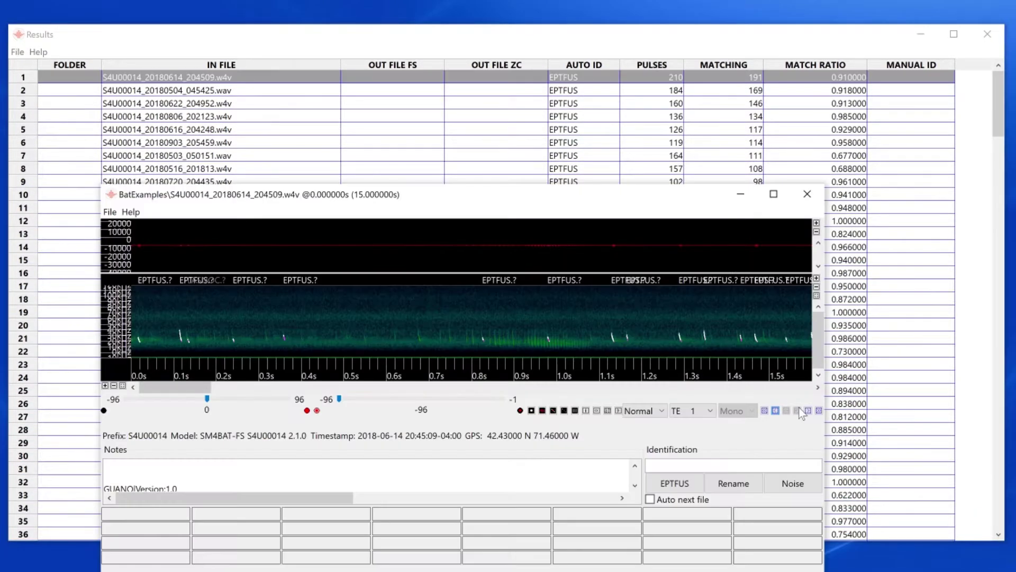
click(808, 410)
click(808, 410)
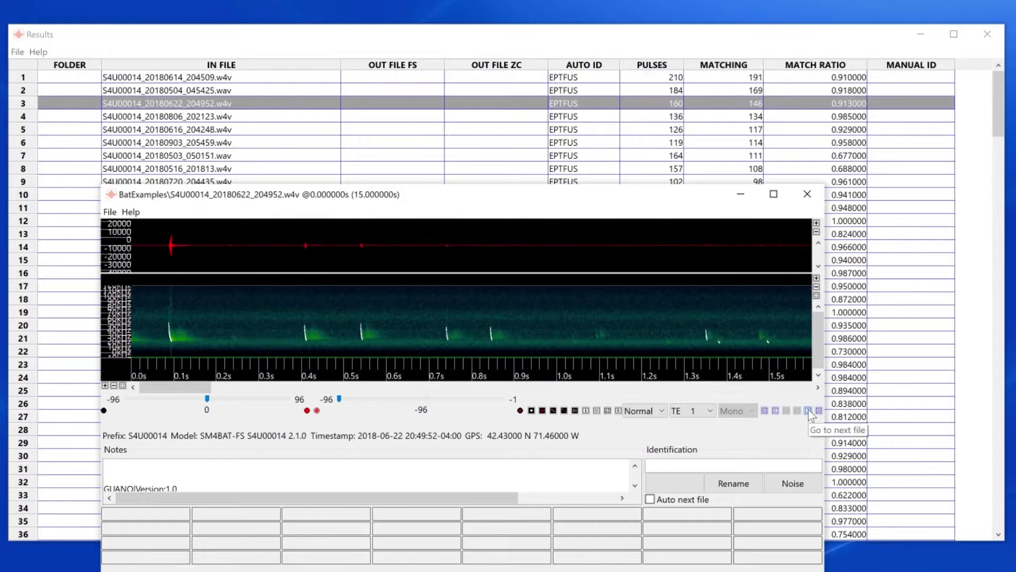
click(808, 409)
click(808, 410)
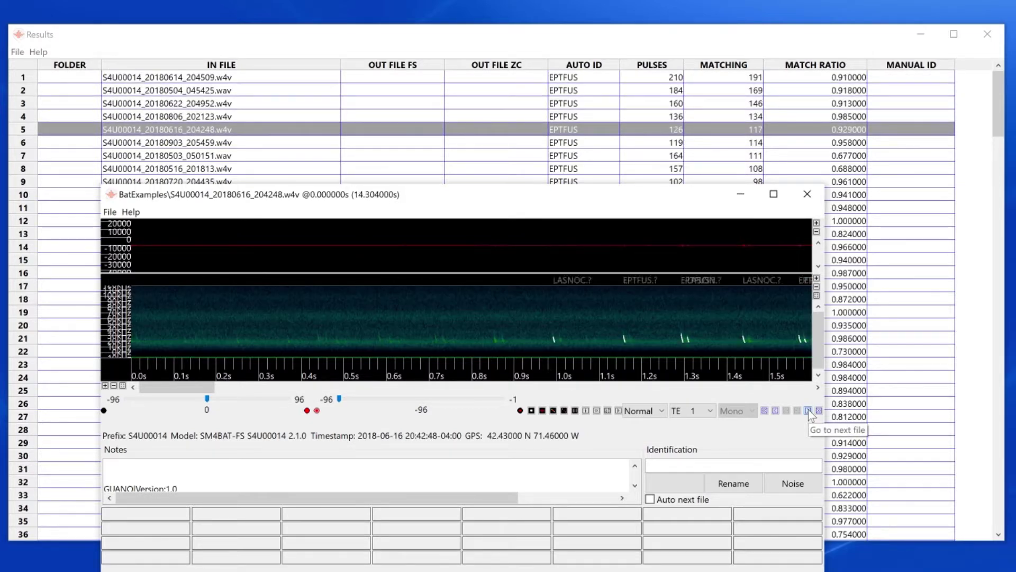
click(808, 410)
click(808, 410)
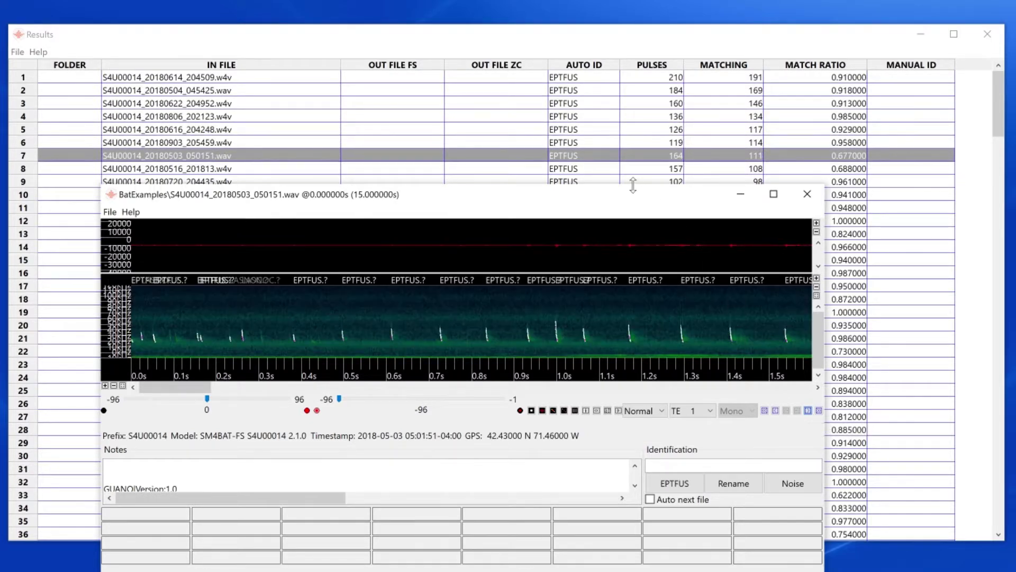
click(582, 170)
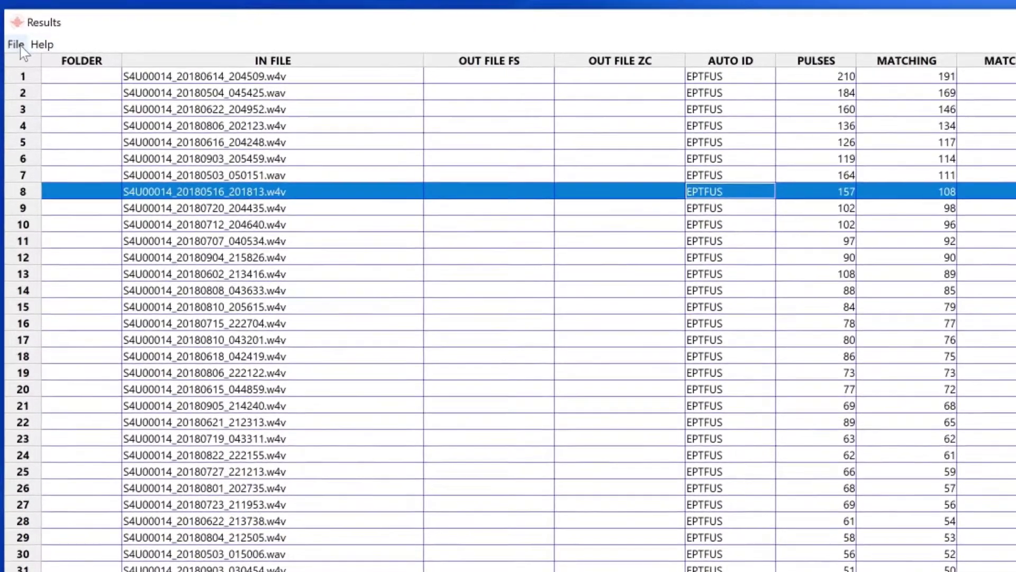
In Edit columns, hide OUT FILE FS and OUT FILE ZC, show Fc and move it above MANUAL ID
click(18, 52)
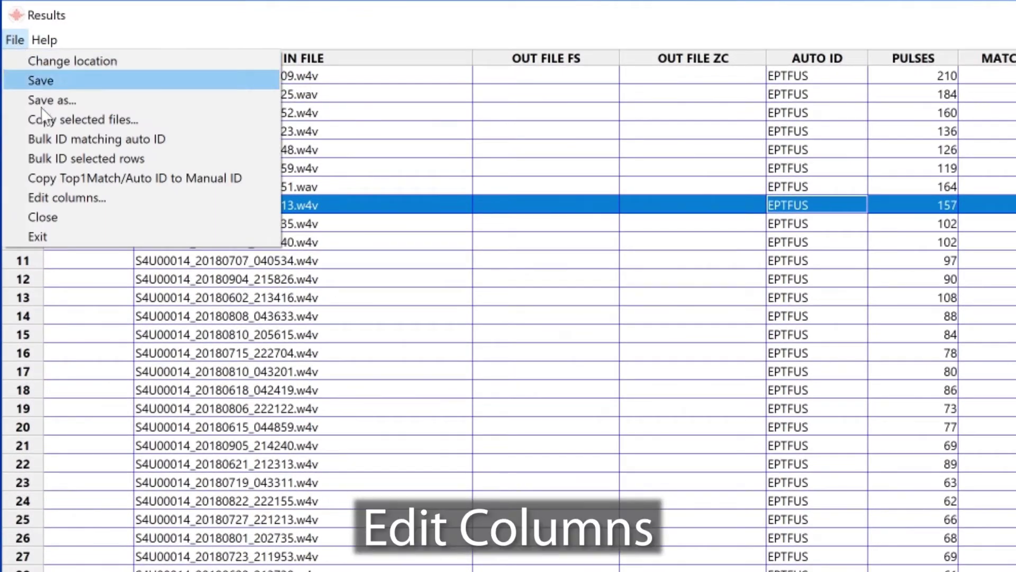
click(74, 197)
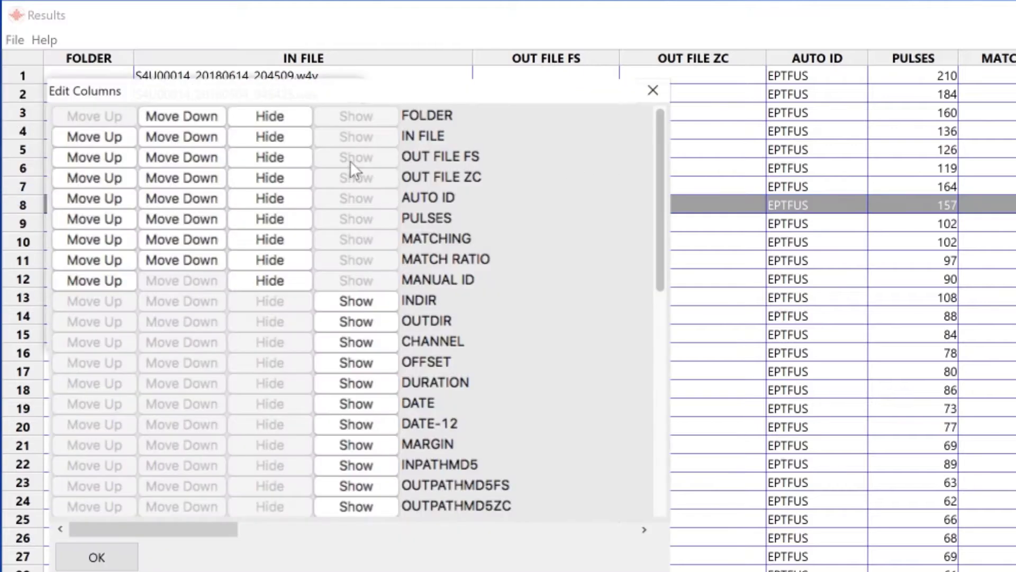
click(282, 157)
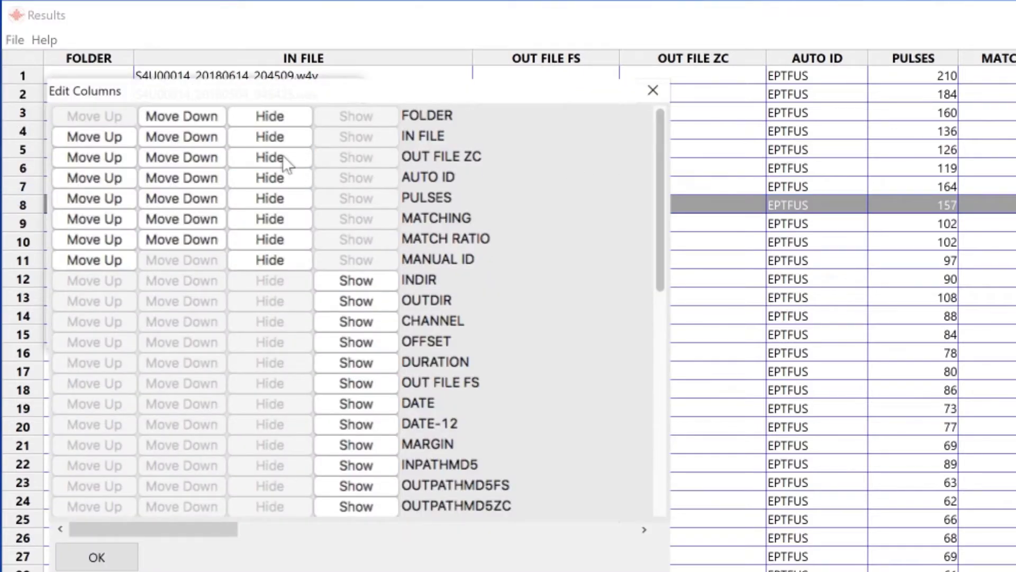
click(282, 157)
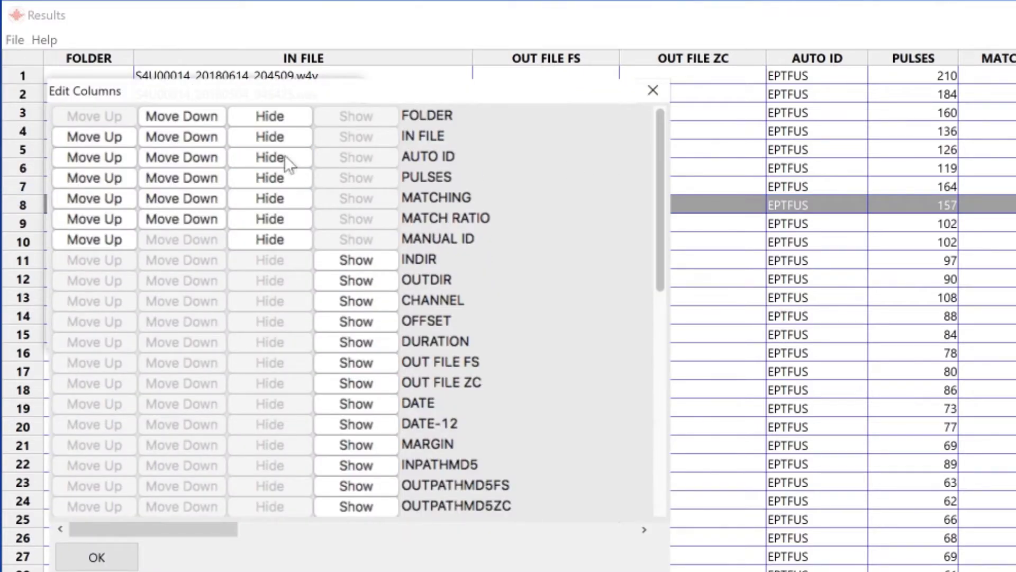
drag(659, 195, 662, 289)
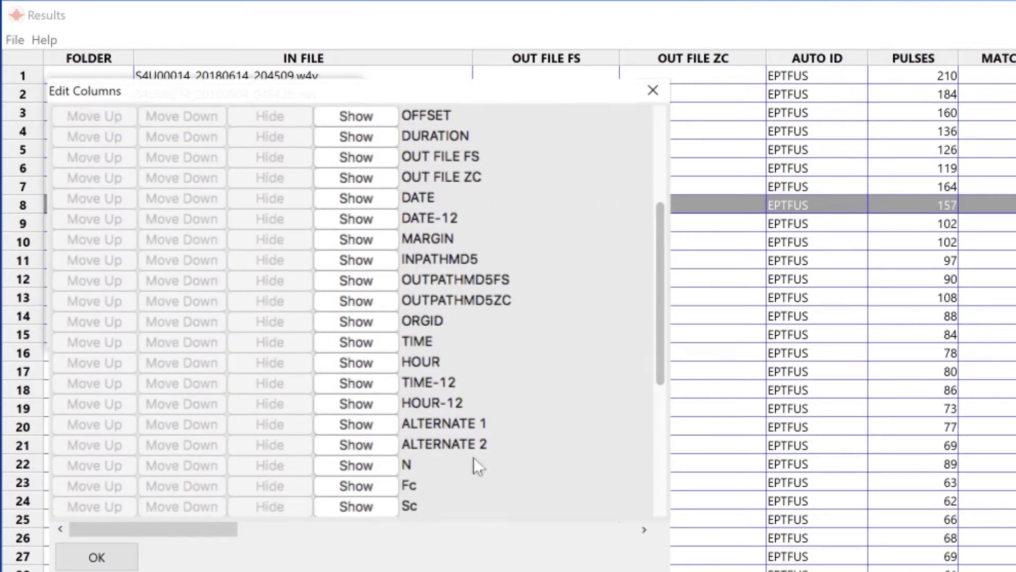
click(356, 486)
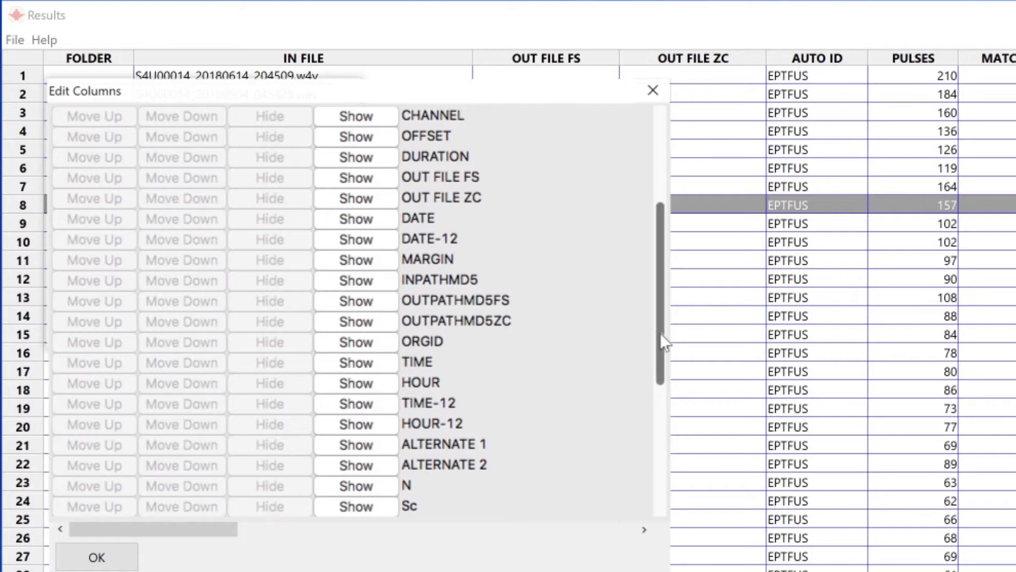
drag(661, 331, 663, 210)
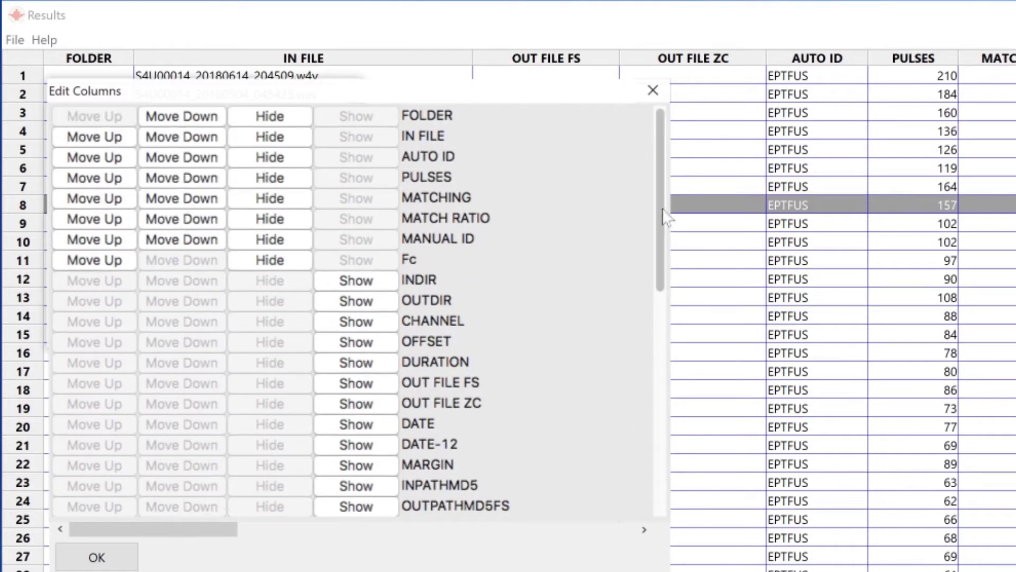
click(102, 262)
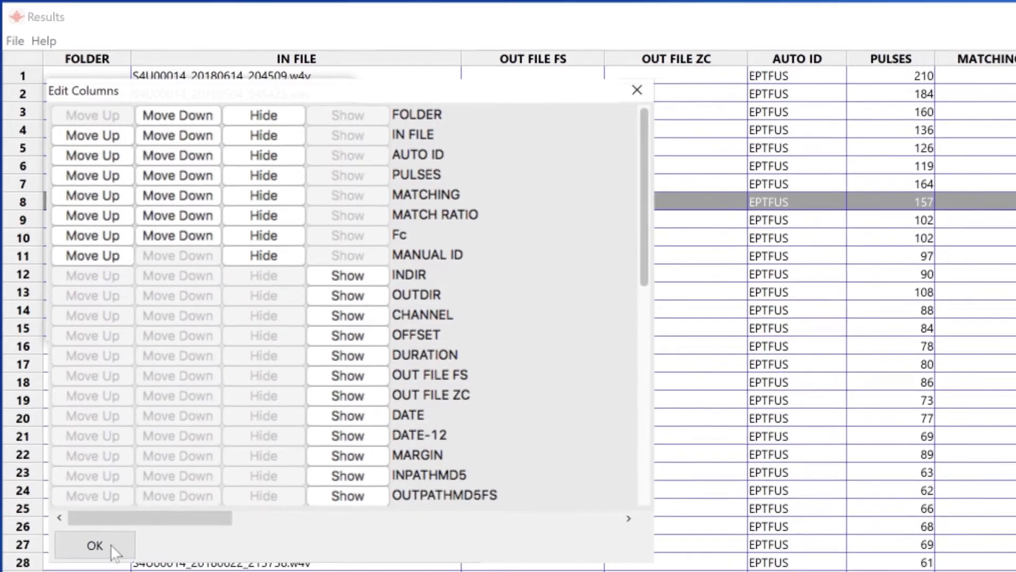
click(97, 556)
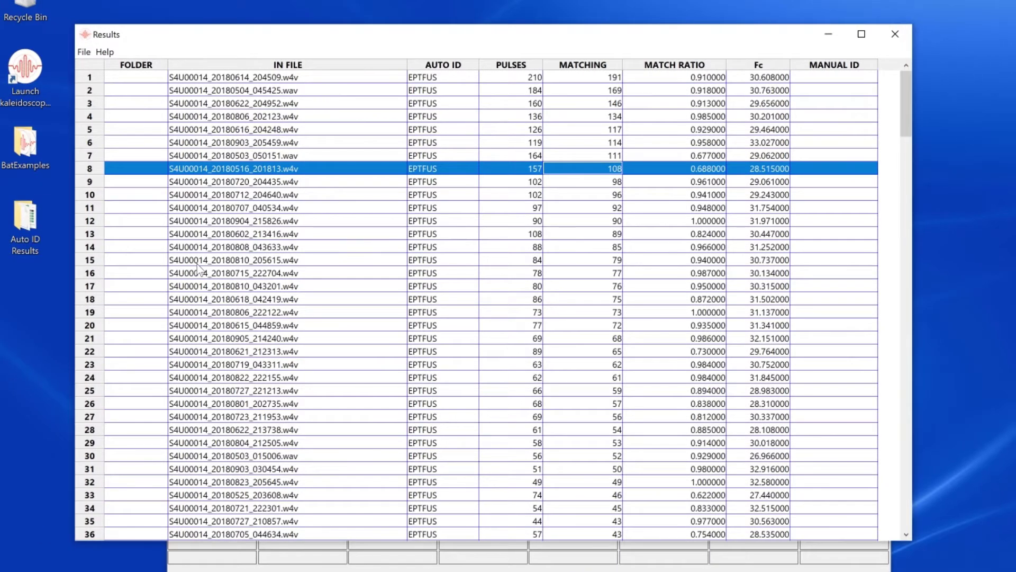
double_click(23, 218)
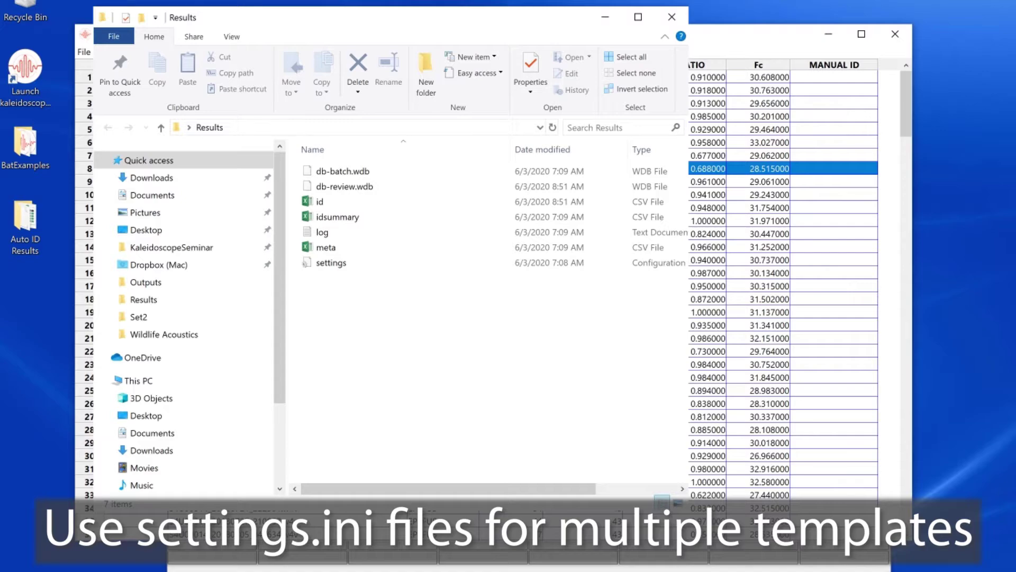
click(672, 16)
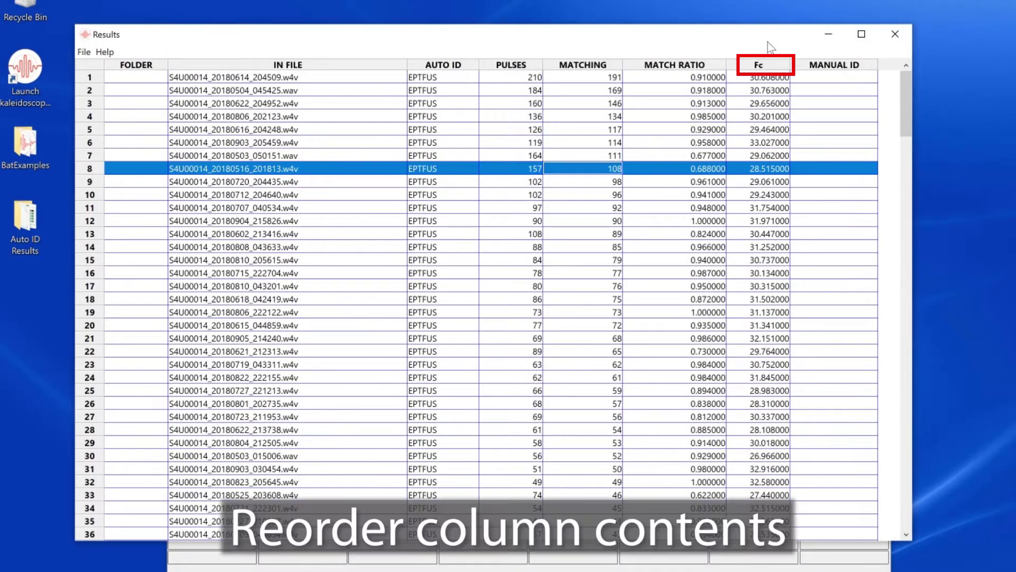
Sort the Results table by Fc, reversing the order twice
click(766, 67)
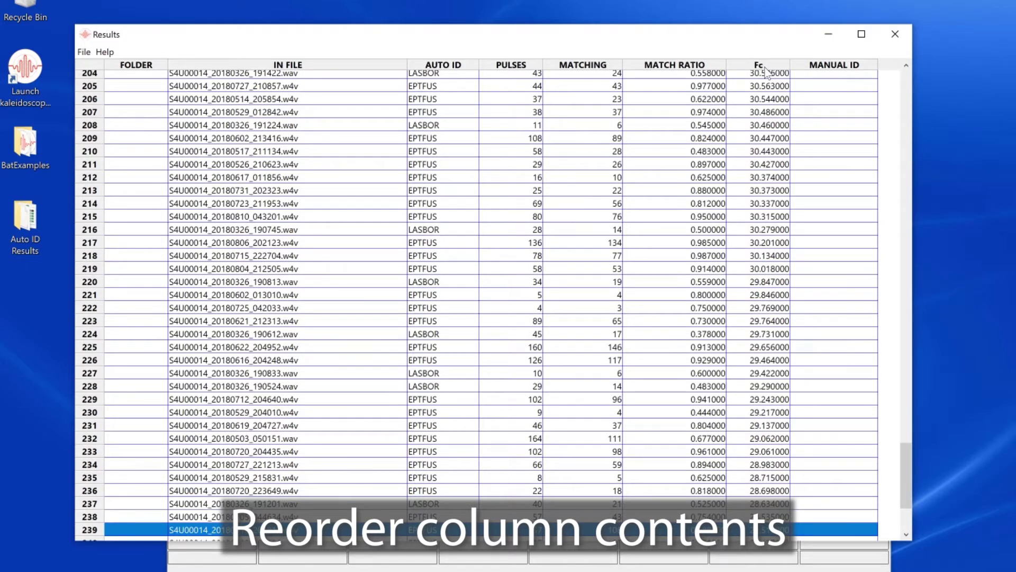
click(766, 68)
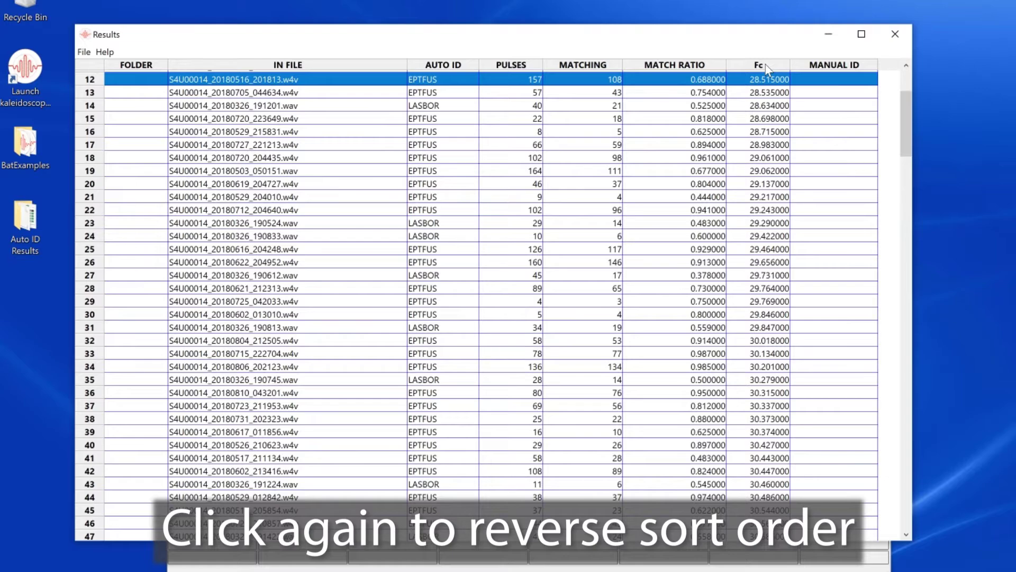
click(766, 67)
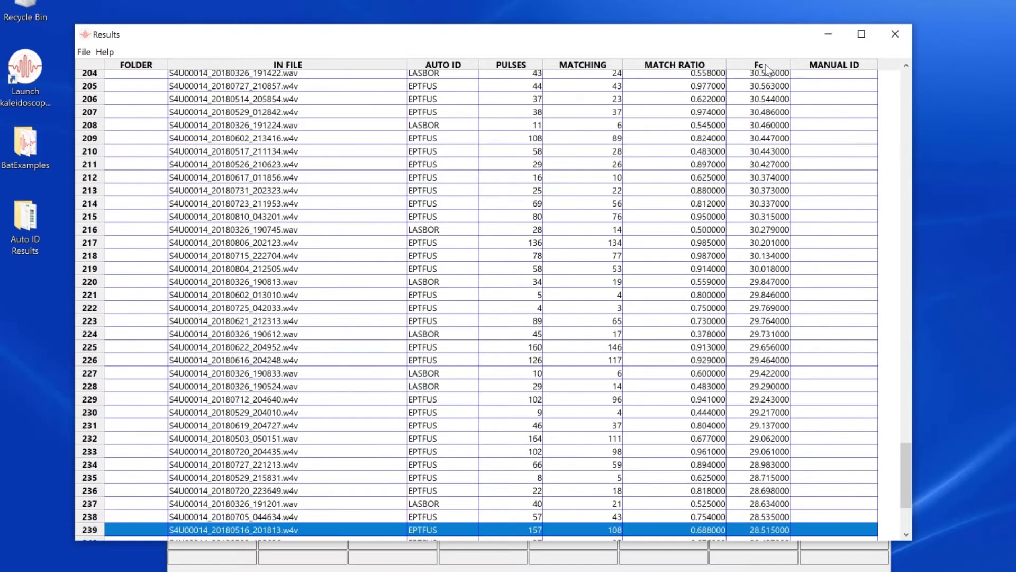
drag(906, 495, 926, 46)
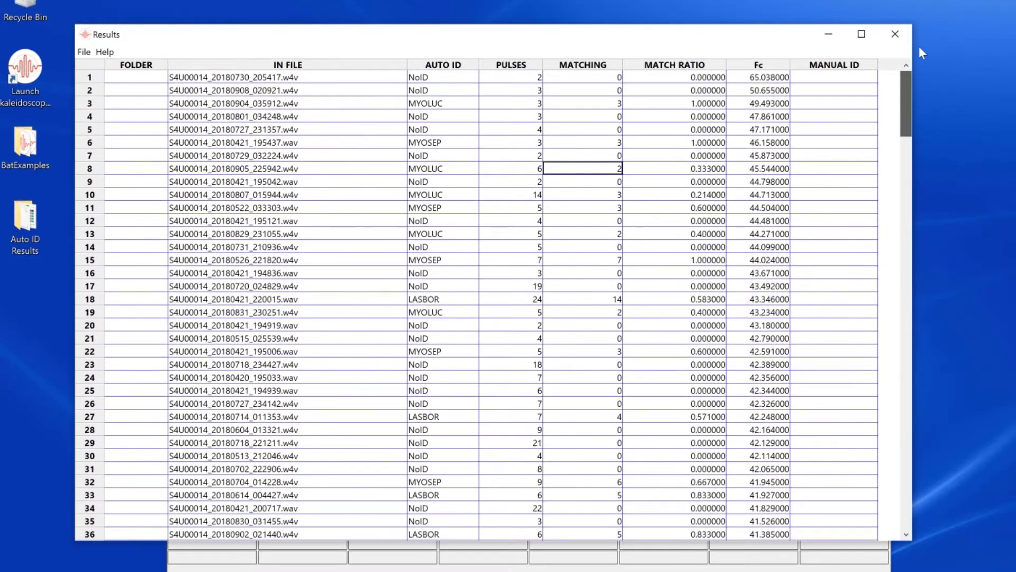
Sort by AUTO ID, scroll to check EPTFUS precedes LASBOR, and select the first file's row
click(455, 67)
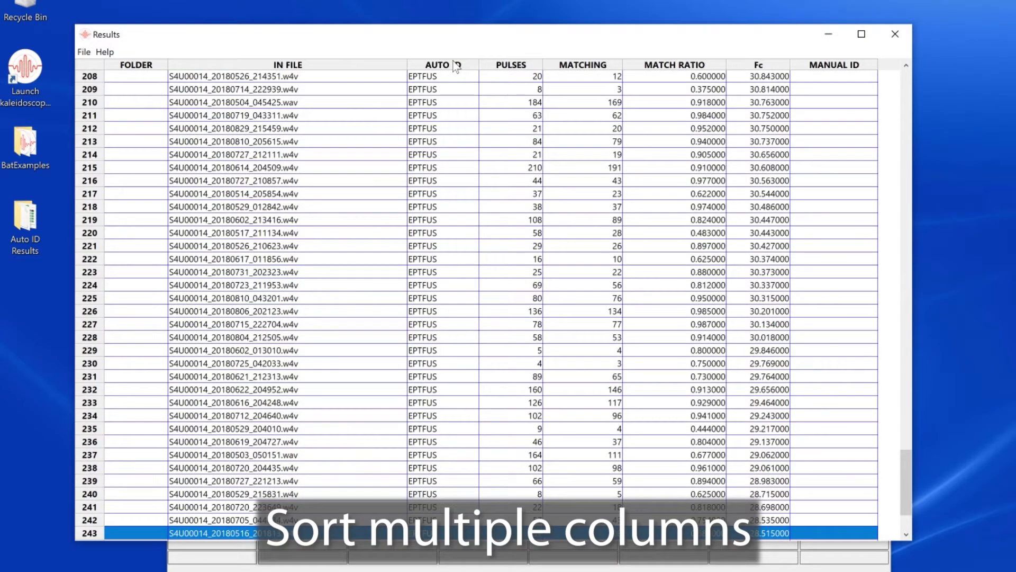
click(456, 67)
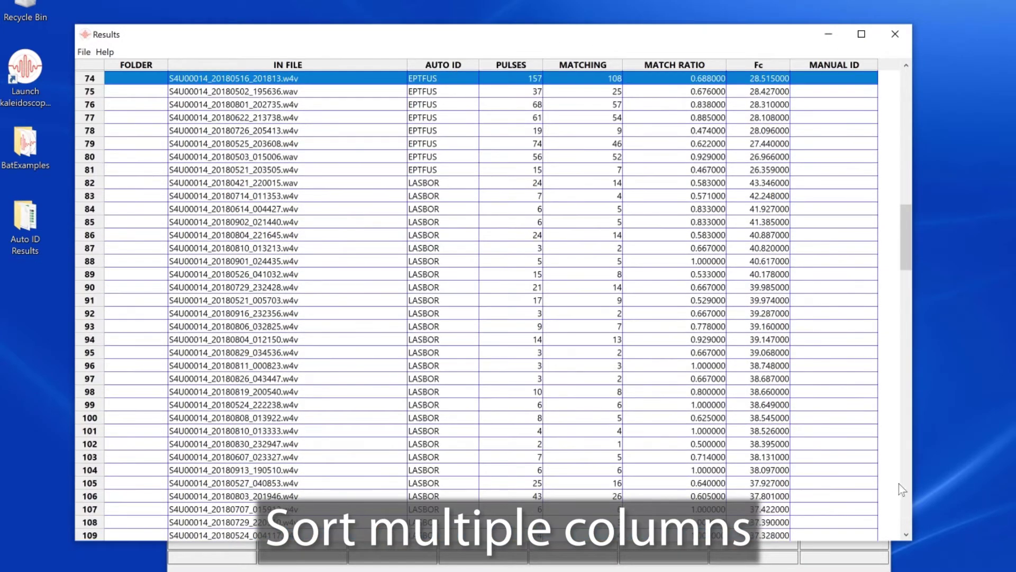
drag(906, 238, 910, 69)
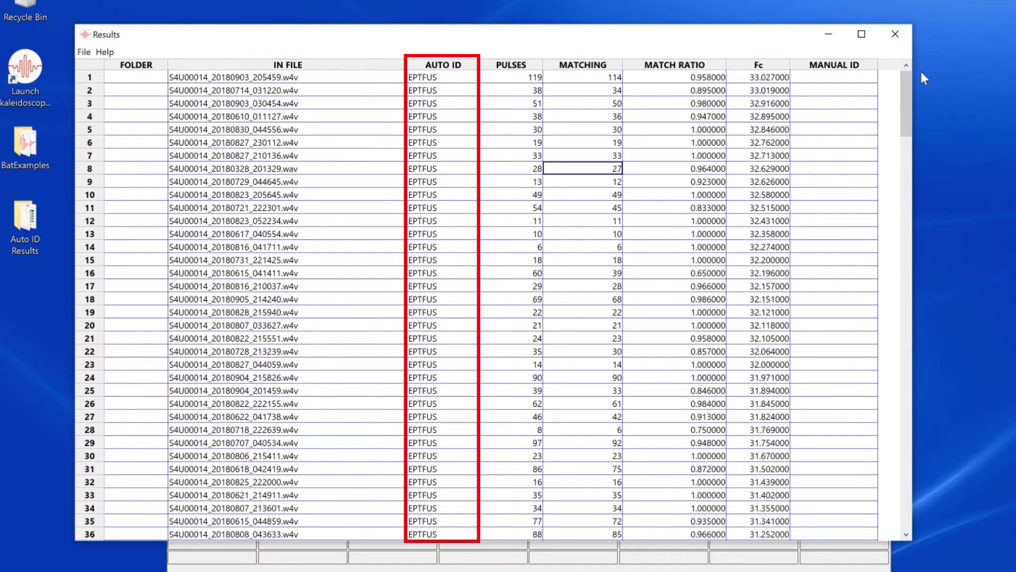
drag(905, 79, 883, 193)
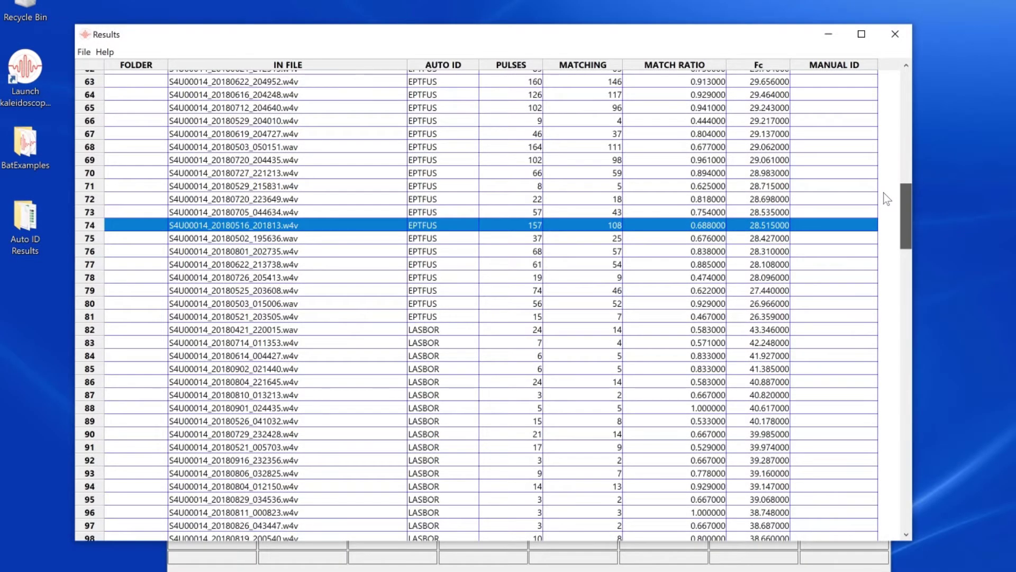
drag(887, 198, 907, 82)
click(666, 79)
Give the first recording the manual ID LASNOC? in the viewer's Identification box
click(680, 560)
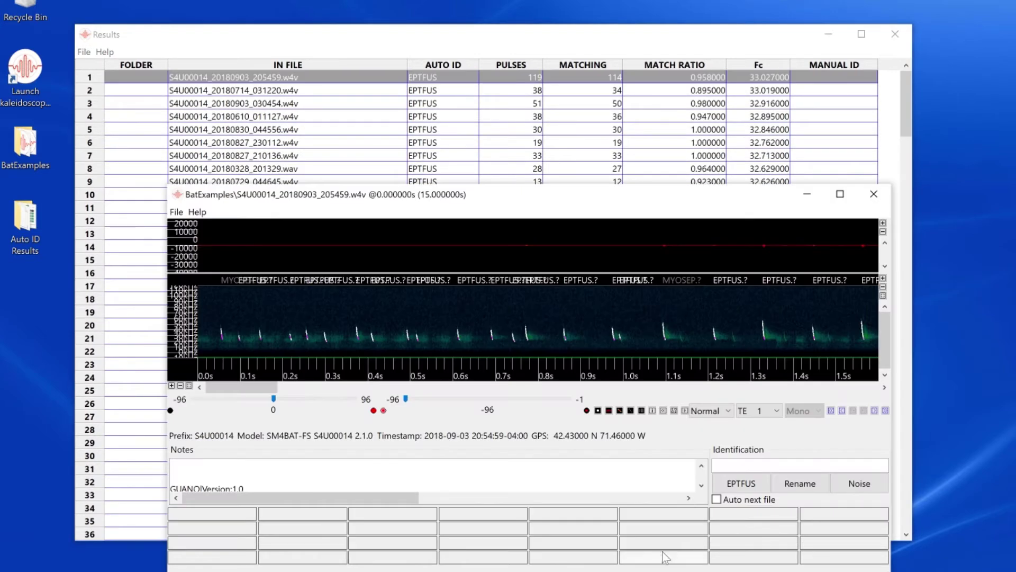
click(726, 463)
text(L)
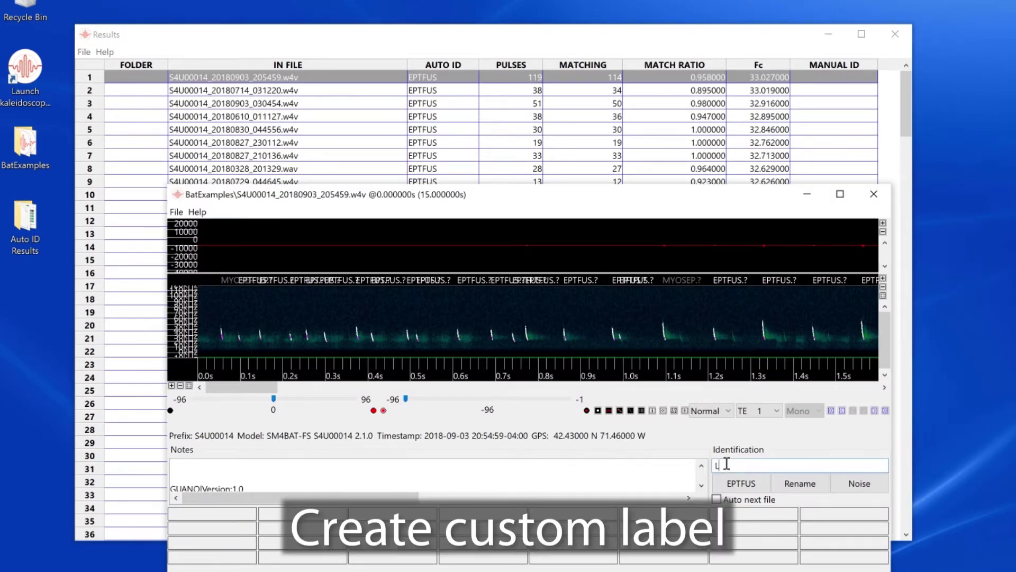
text(ASNOC?)
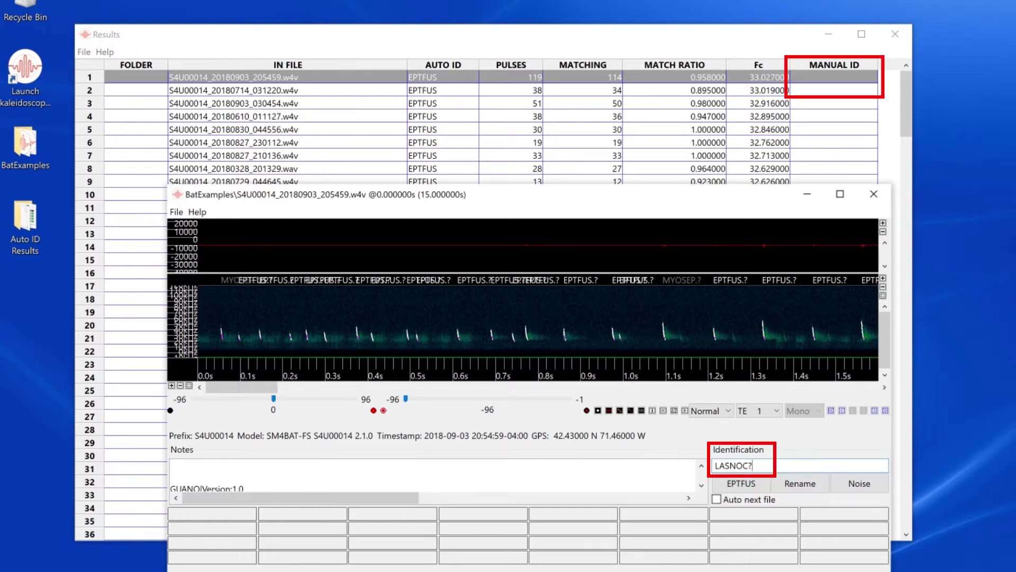
key(Return)
Copy every file's Top1Match/Auto ID into Manual ID, then select rows 1 through 5
click(478, 41)
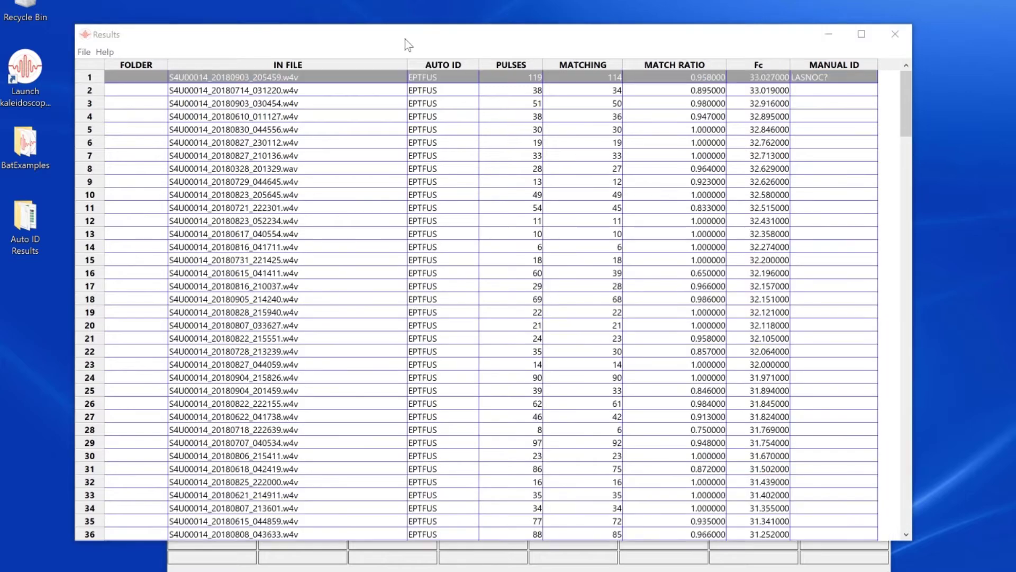
click(84, 52)
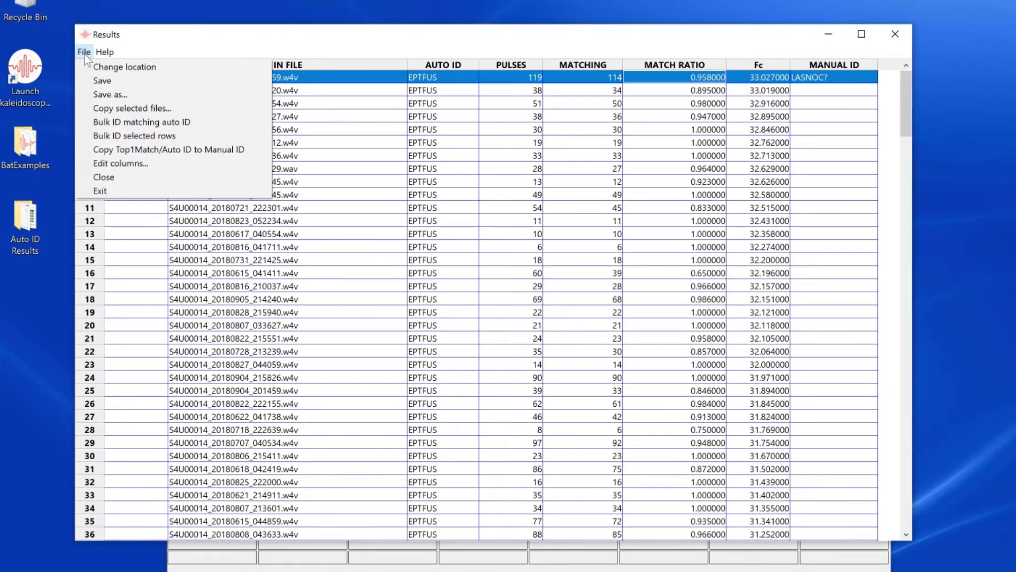
click(122, 149)
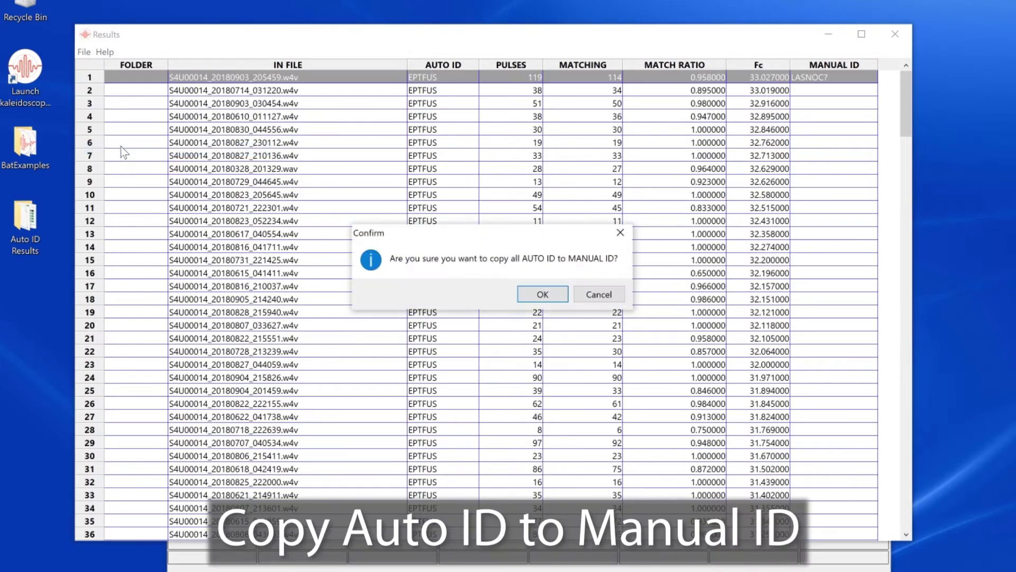
click(542, 294)
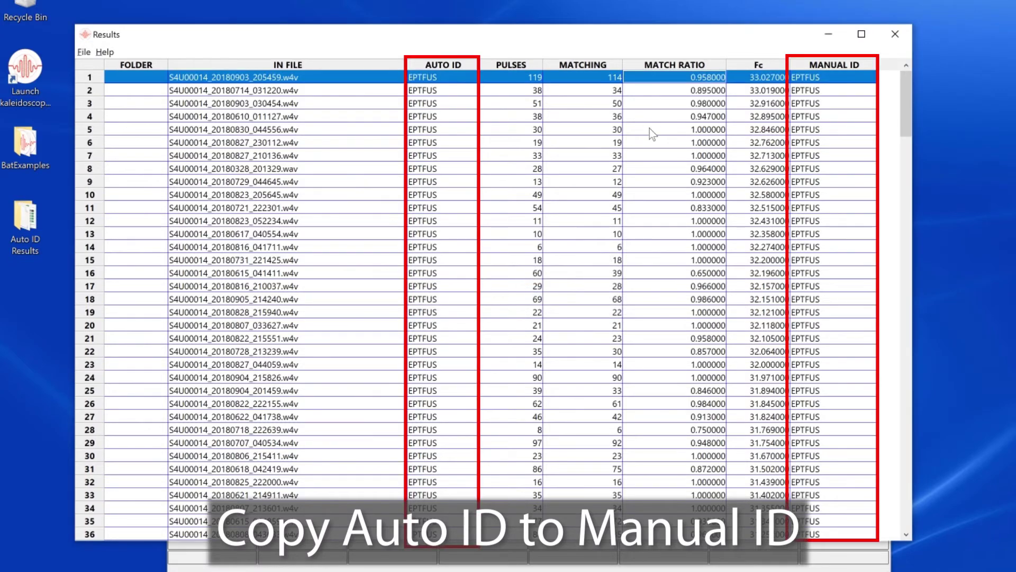
shift+click(652, 131)
Bulk-assign the manual ID LASNOC? to the five selected rows
click(84, 52)
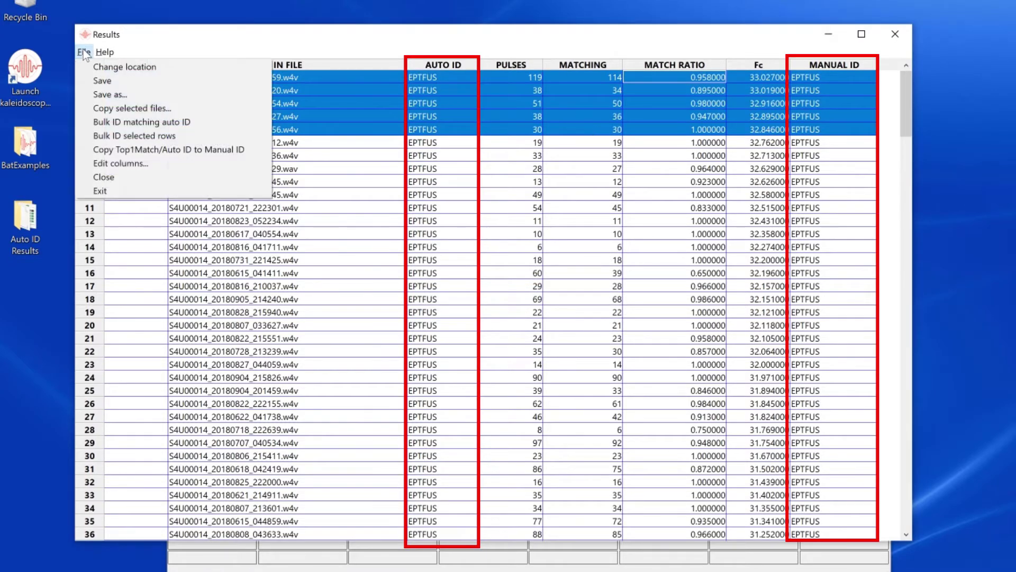
click(121, 135)
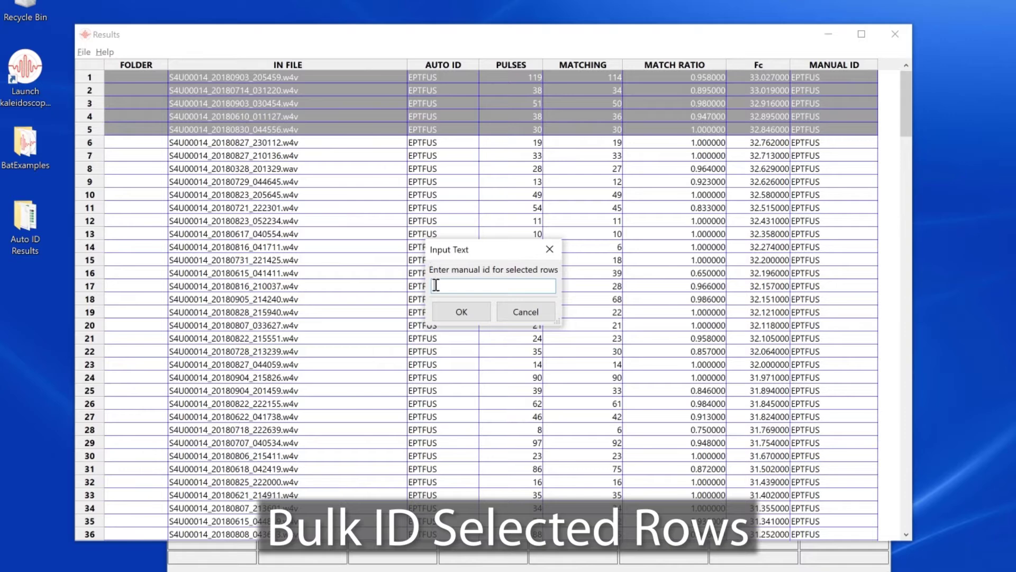
text(LASNOC?)
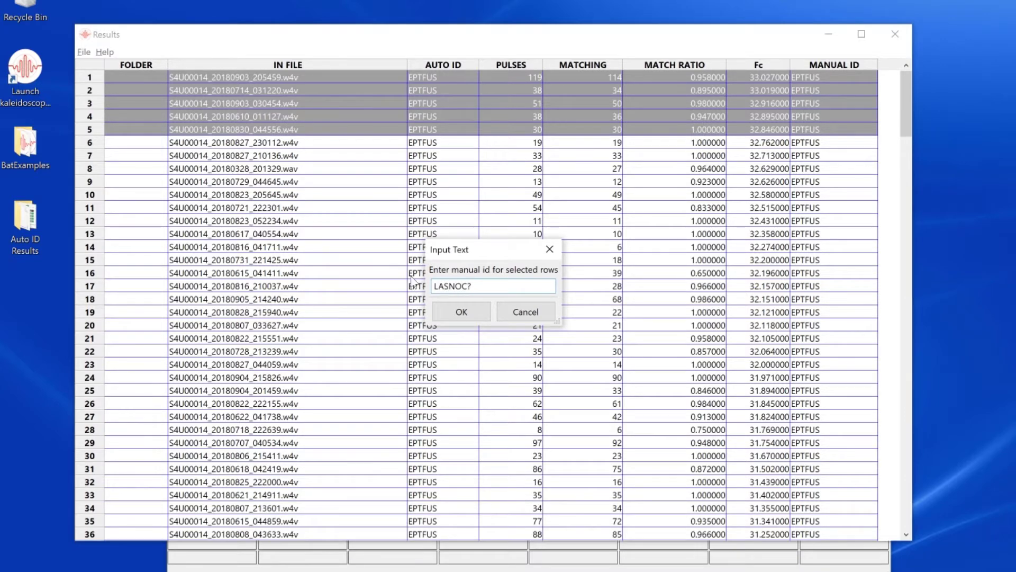
click(456, 311)
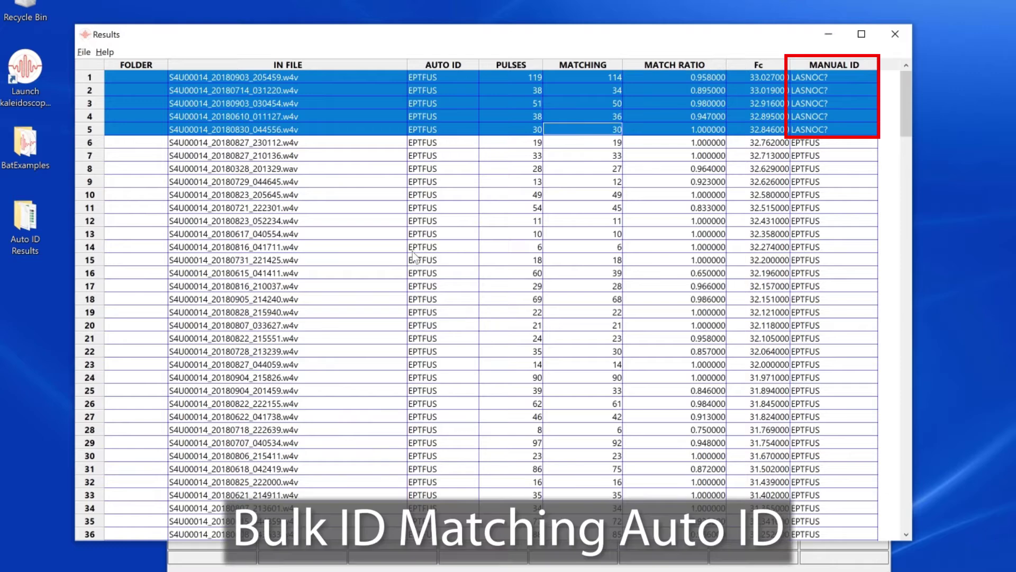
Select only row 1 and bulk-assign LASNOC? to all files matching its EPTFUS auto ID
click(382, 80)
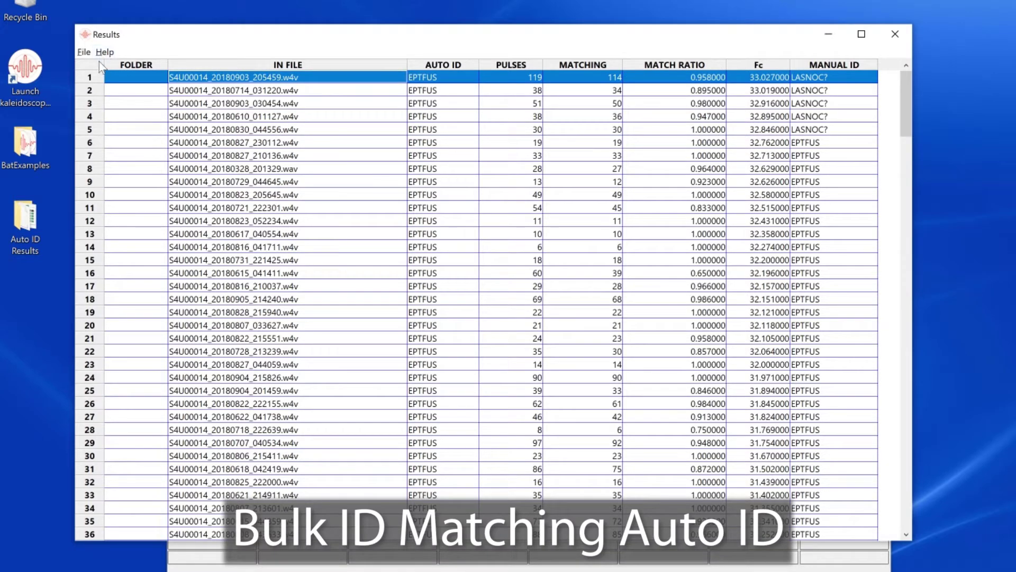
click(84, 52)
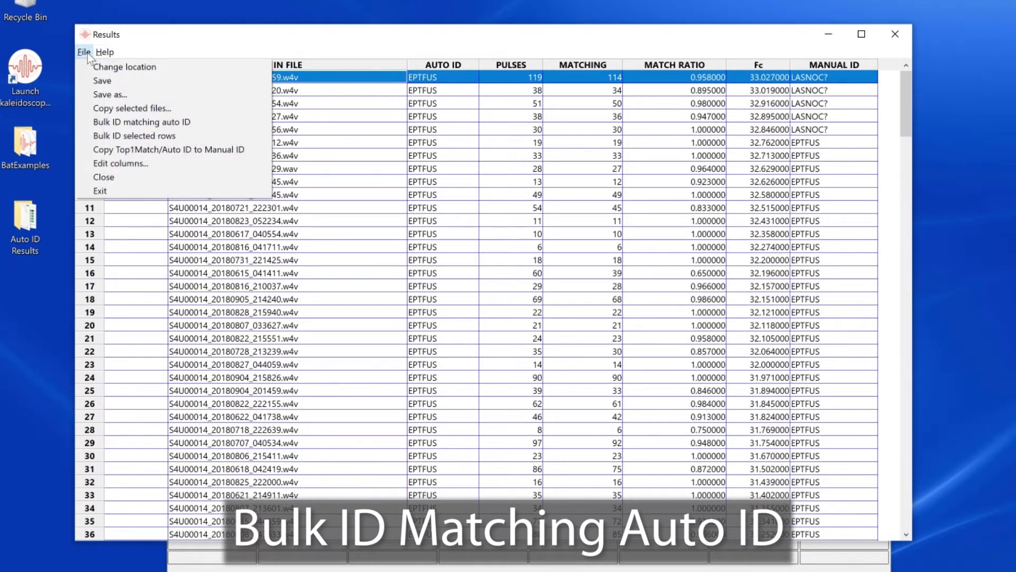
click(107, 123)
text(L)
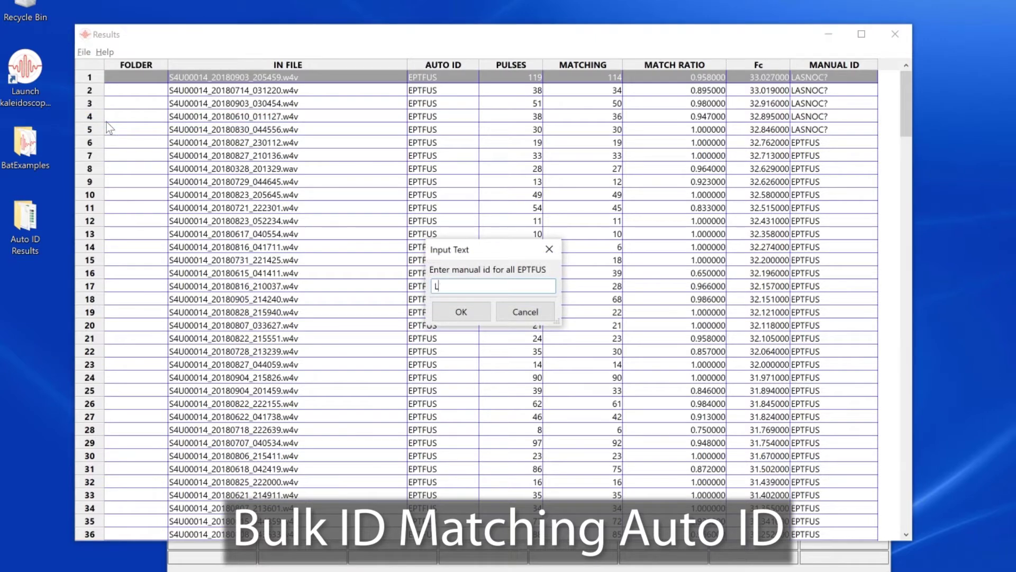
text(ASNOC)
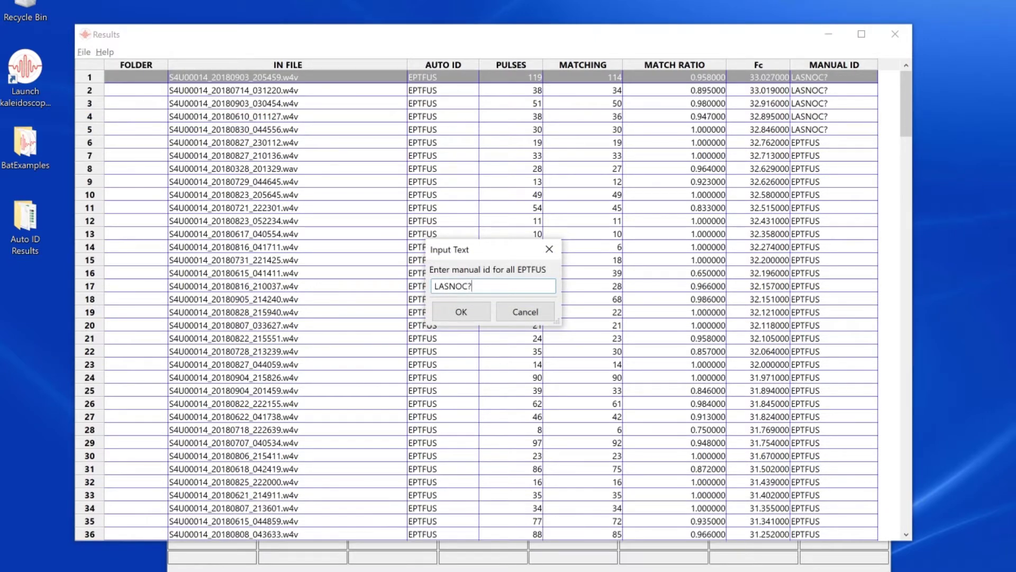
text(?)
click(452, 312)
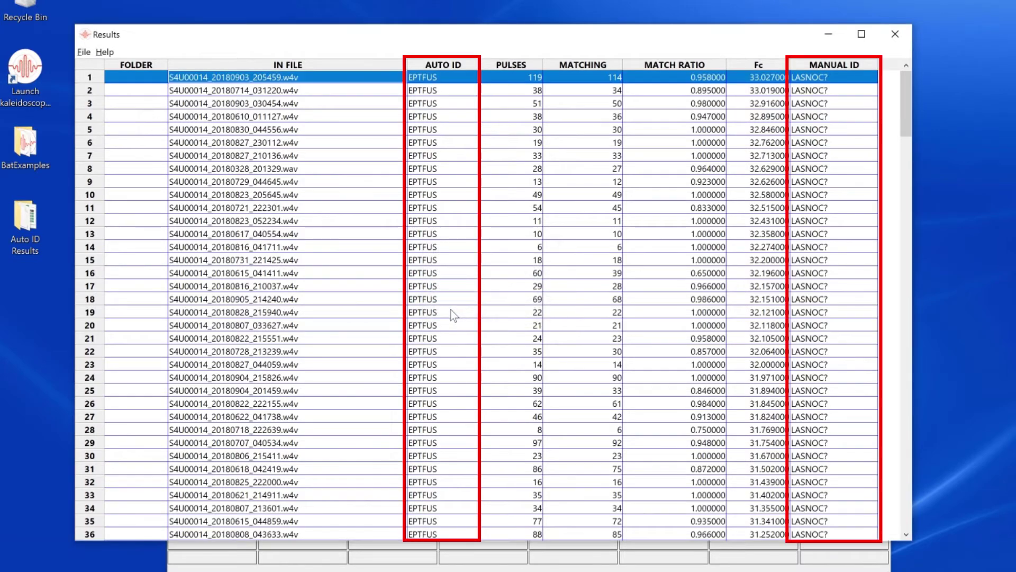
Select rows 1–6 and copy those six recordings to the Desktop
shift+click(435, 142)
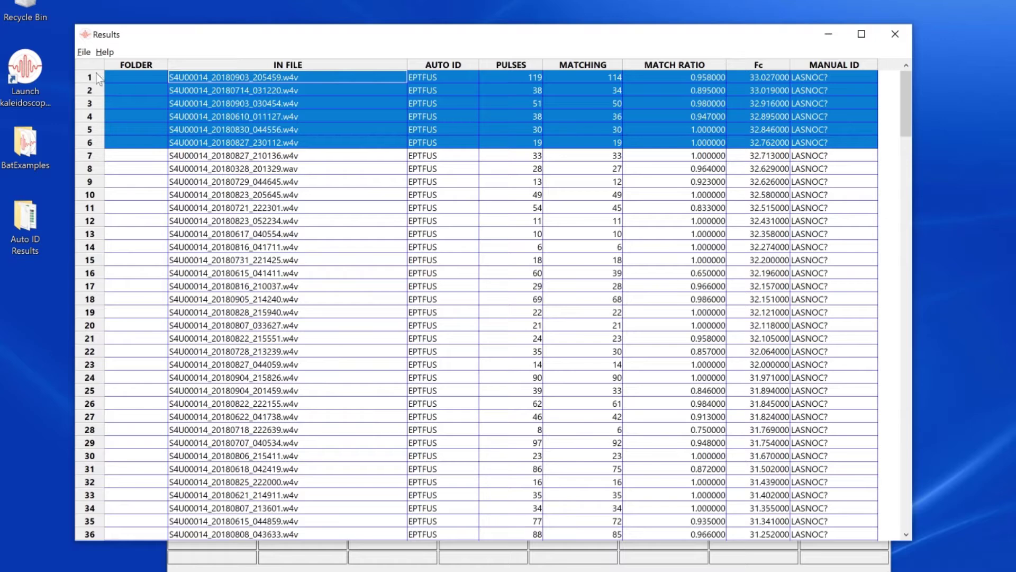
click(84, 51)
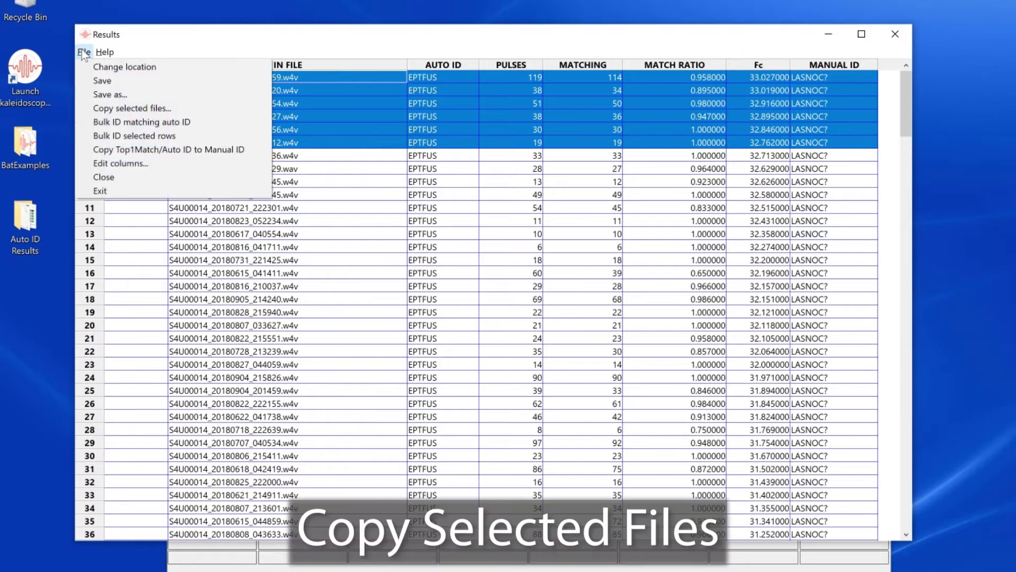
click(121, 109)
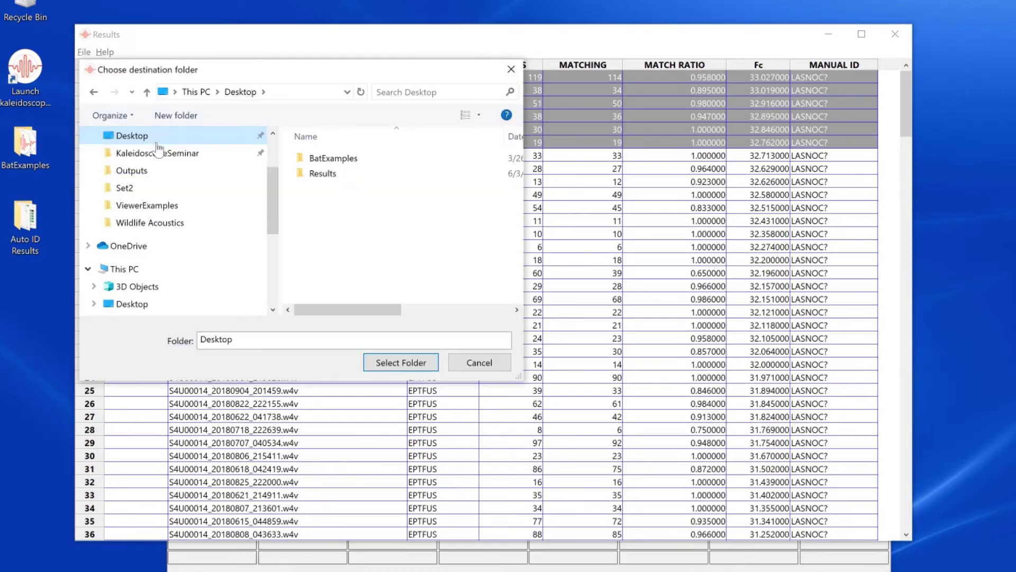
click(381, 361)
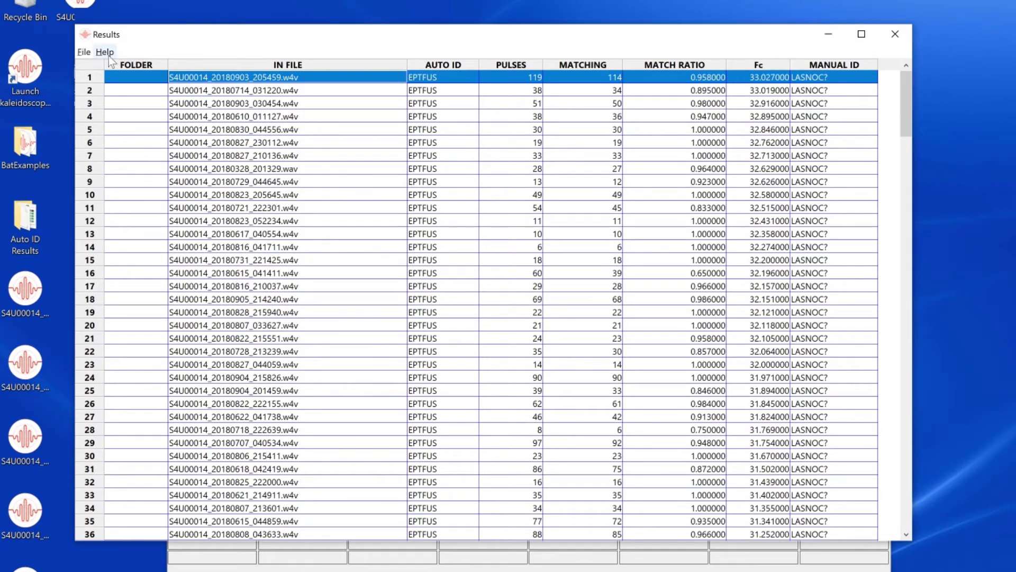
click(84, 52)
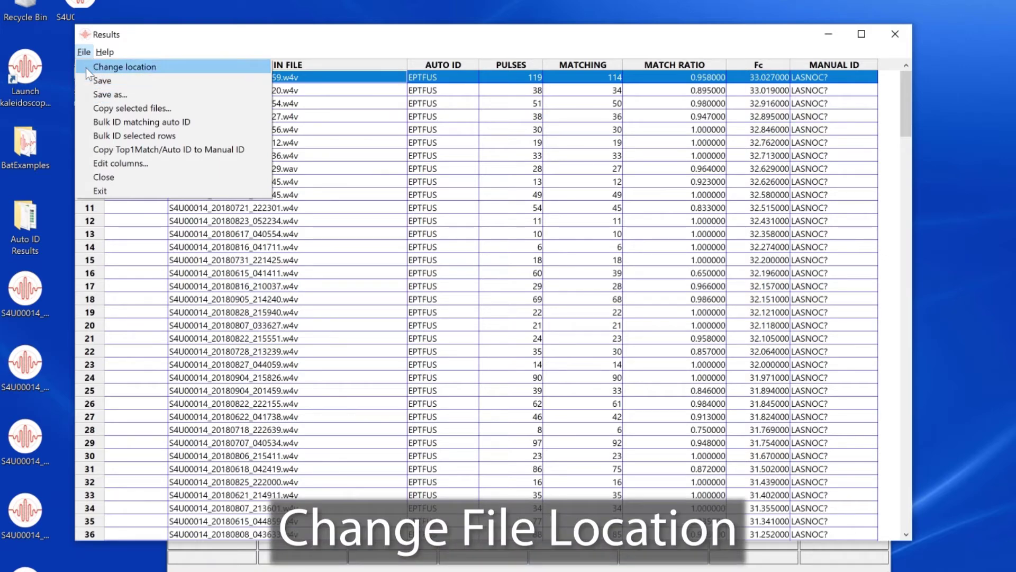
click(90, 66)
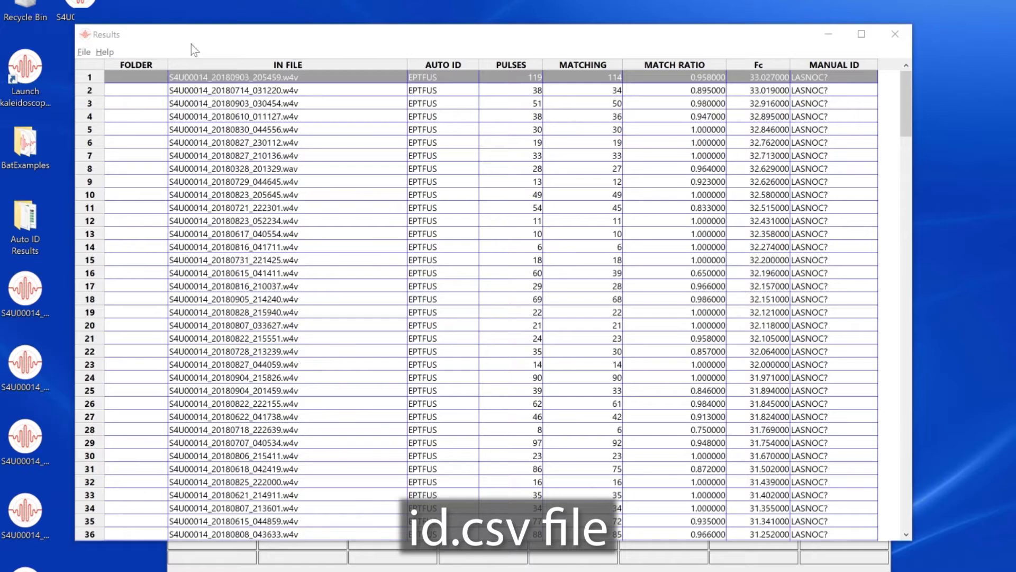
double_click(23, 217)
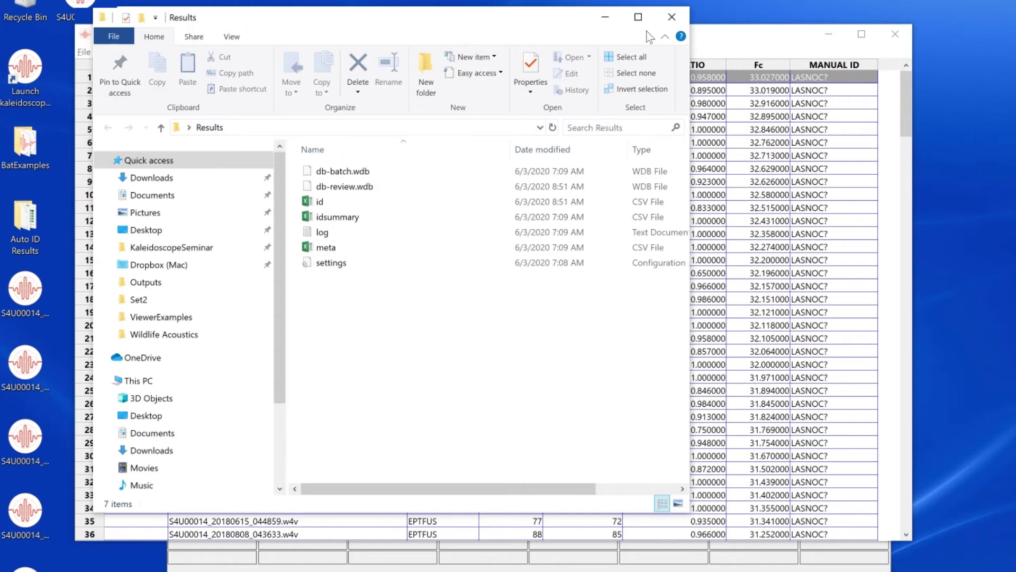
click(671, 17)
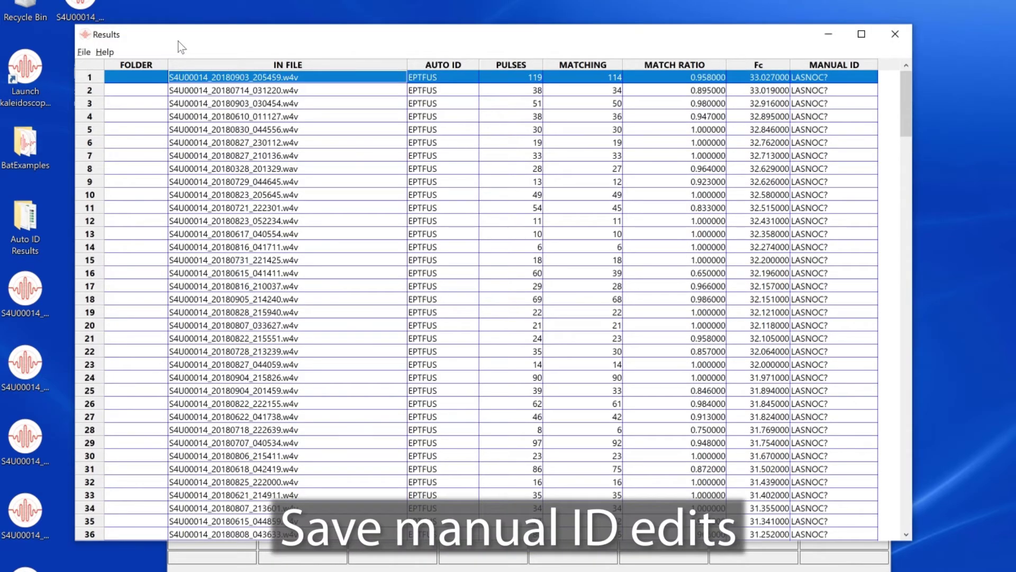
Cancel the unsaved-results warning, save the edits to id.csv, then close the Results table
click(894, 35)
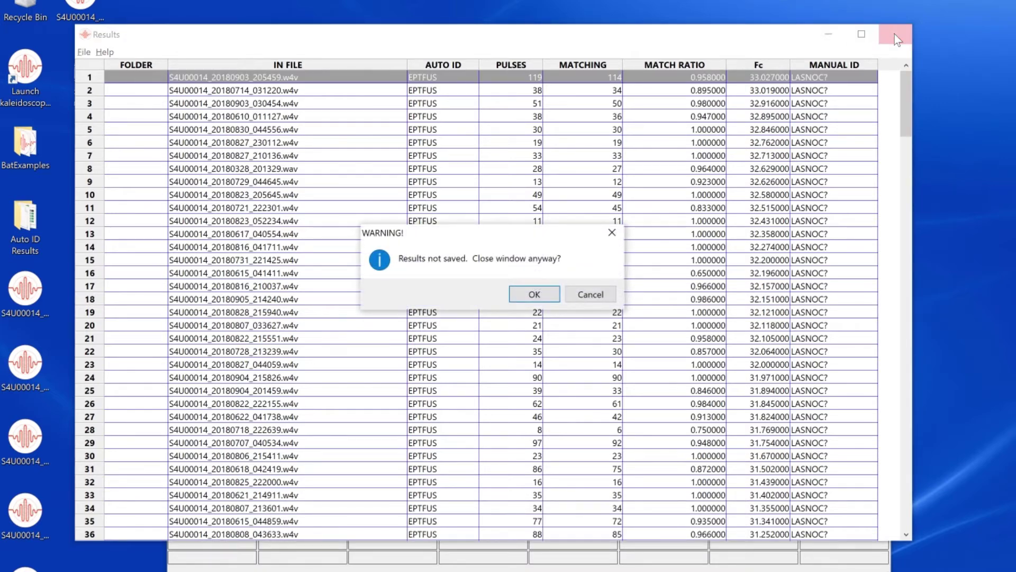
click(584, 295)
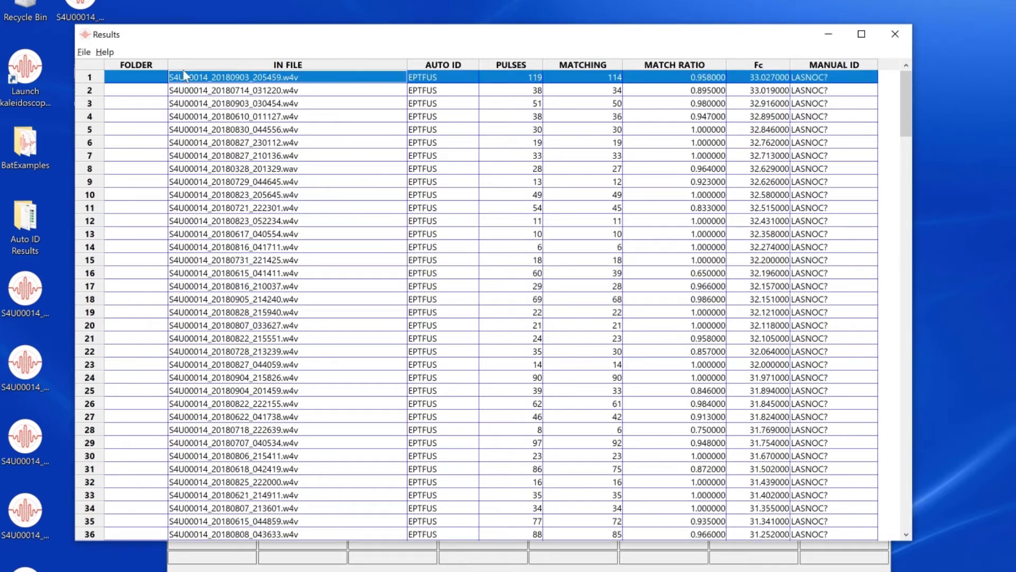
click(83, 52)
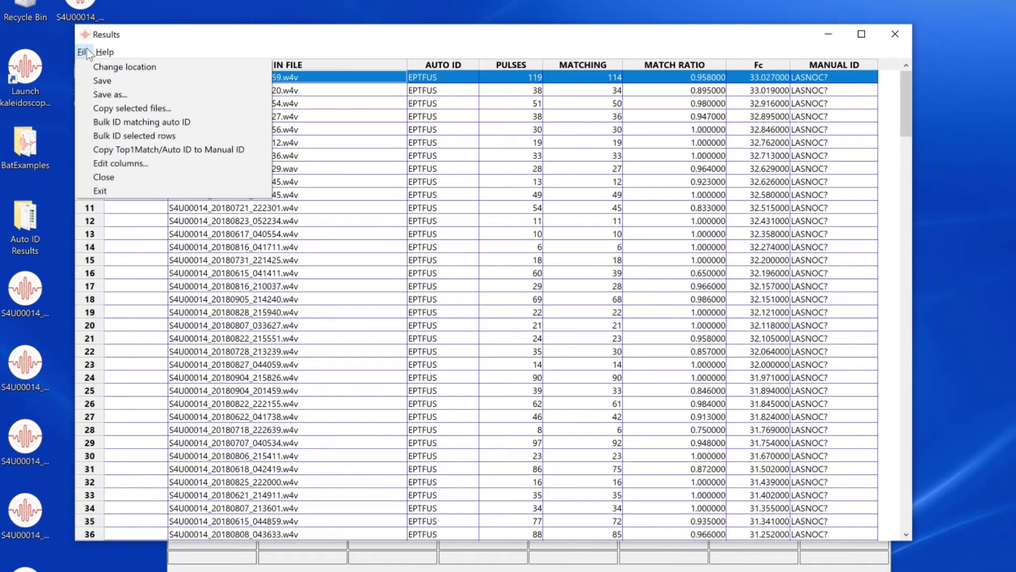
click(101, 81)
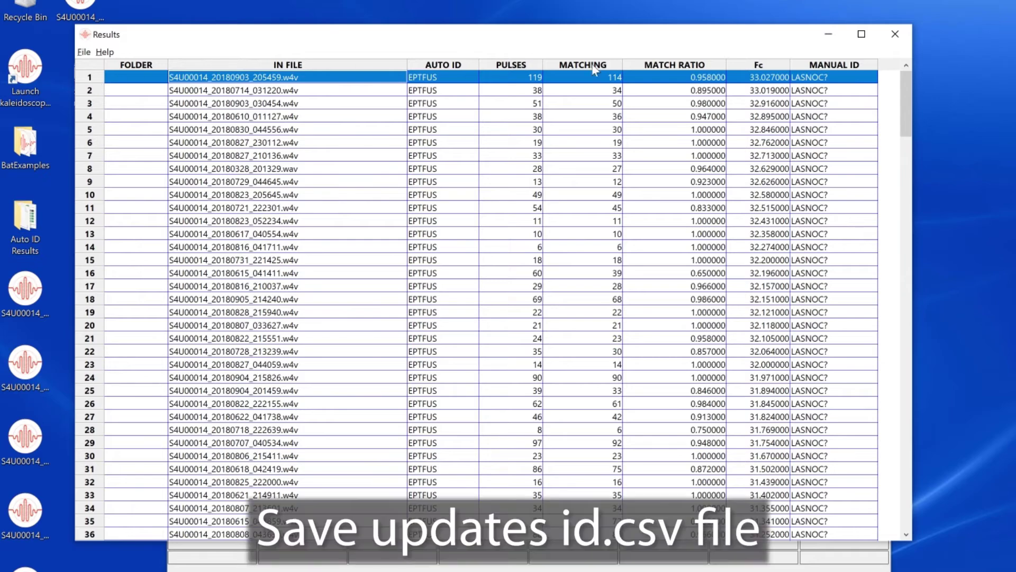
click(894, 35)
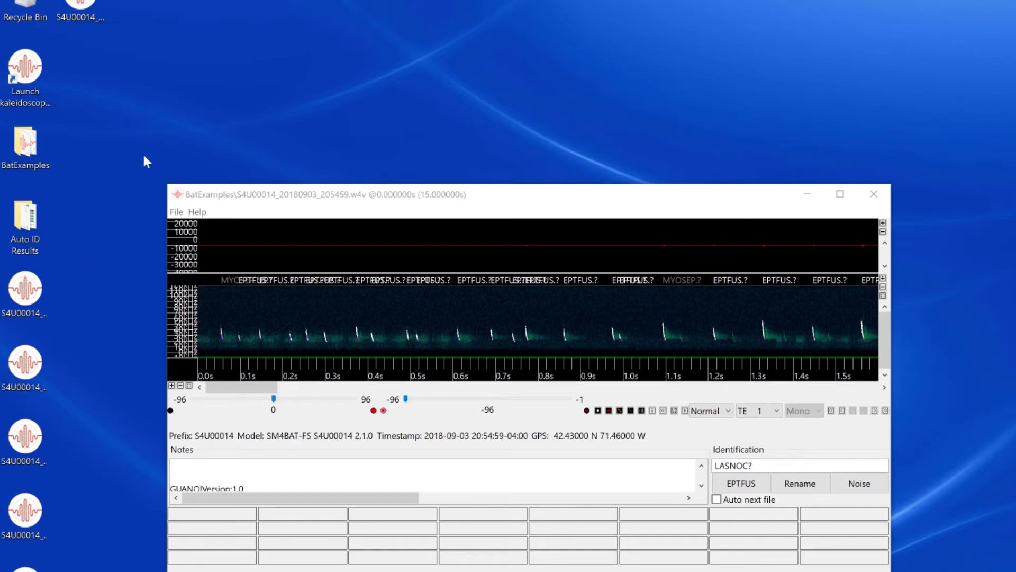
Open the Auto ID Results folder and select the id file rather than idsummary
double_click(21, 217)
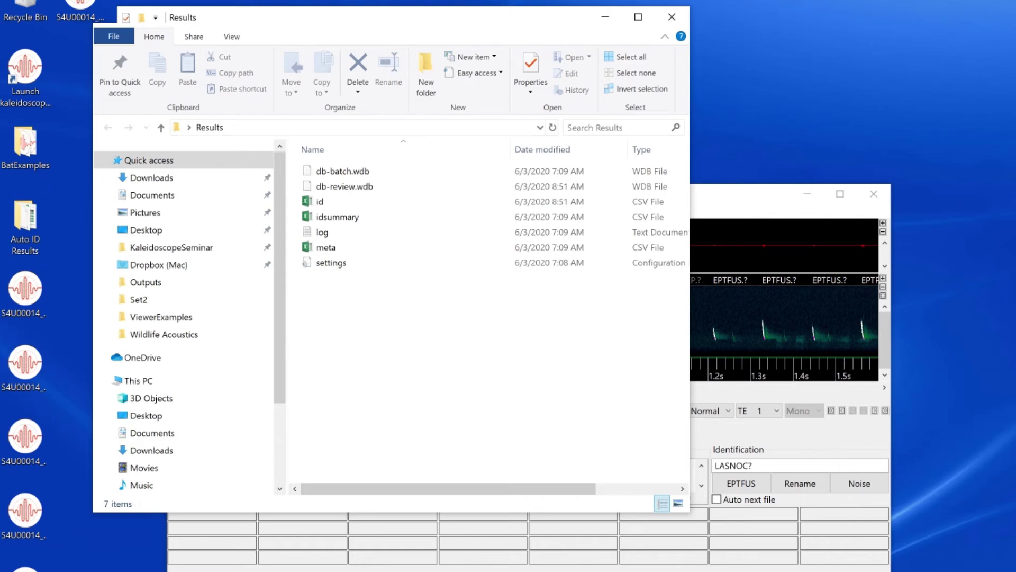
click(354, 221)
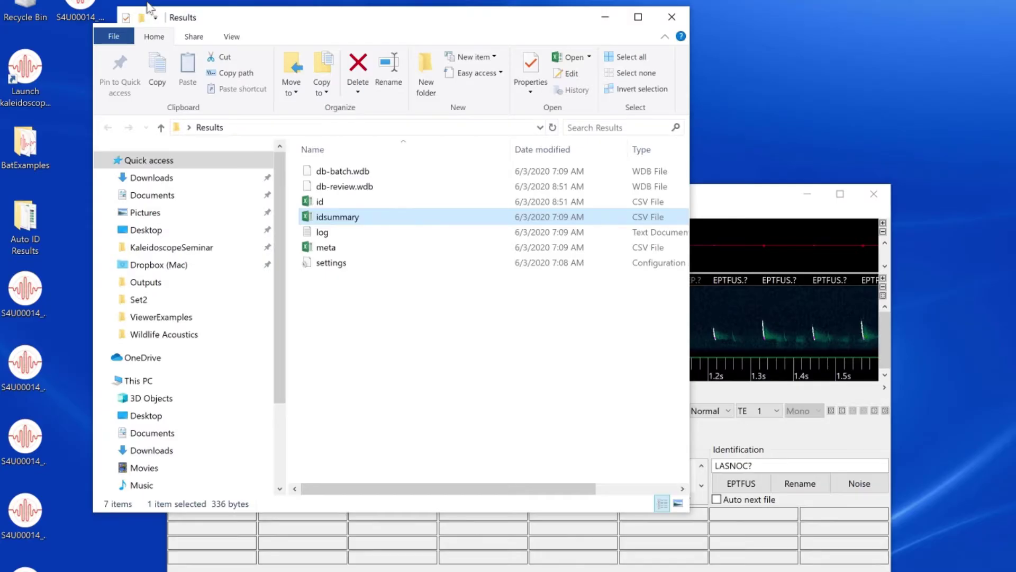
click(336, 202)
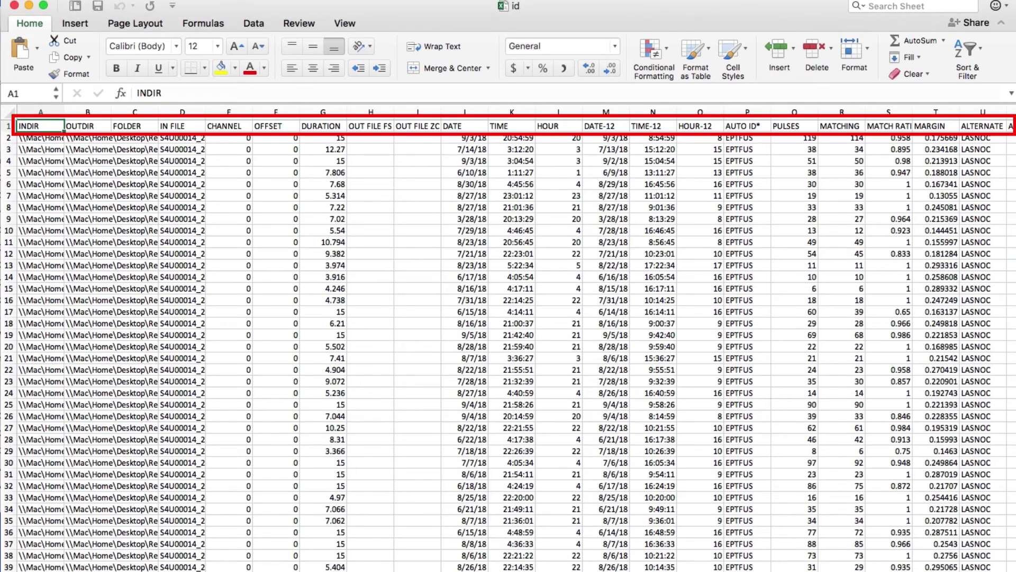
Scroll right across id.csv from INDIR through the LASNOC identifications and call measurements
scroll(502, 339, right, 4)
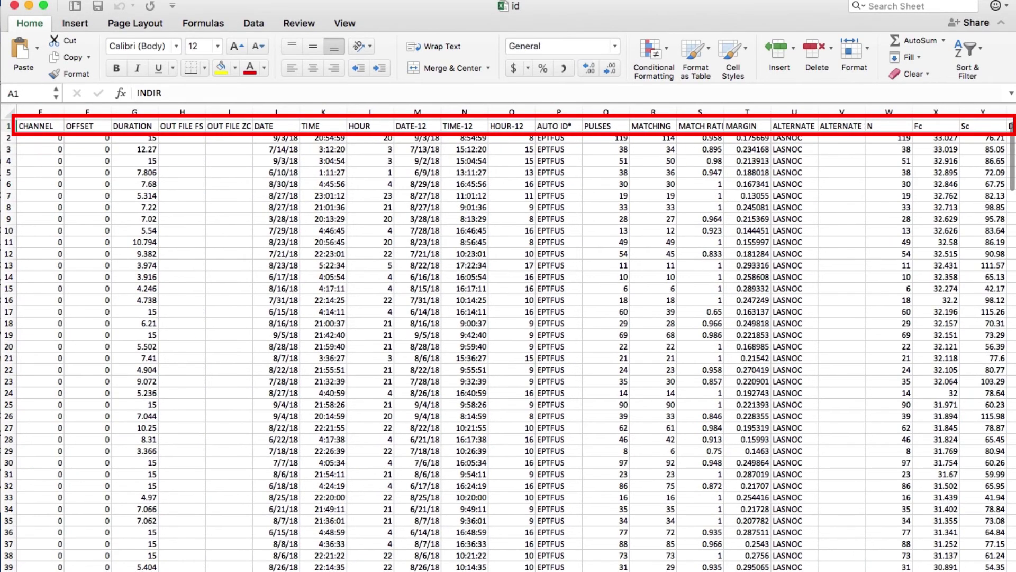
scroll(383, 567, right, 10)
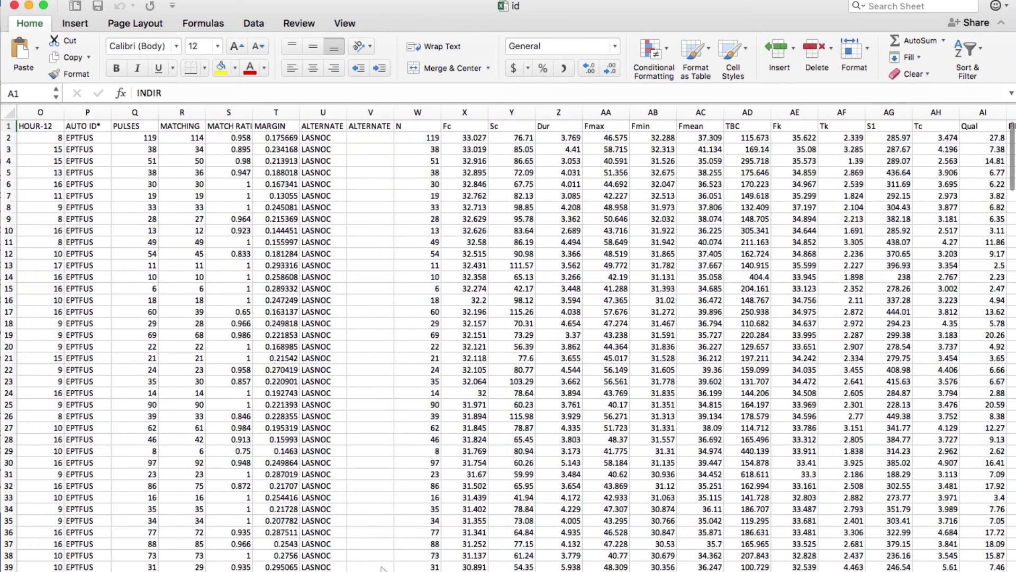
scroll(383, 568, right, 3)
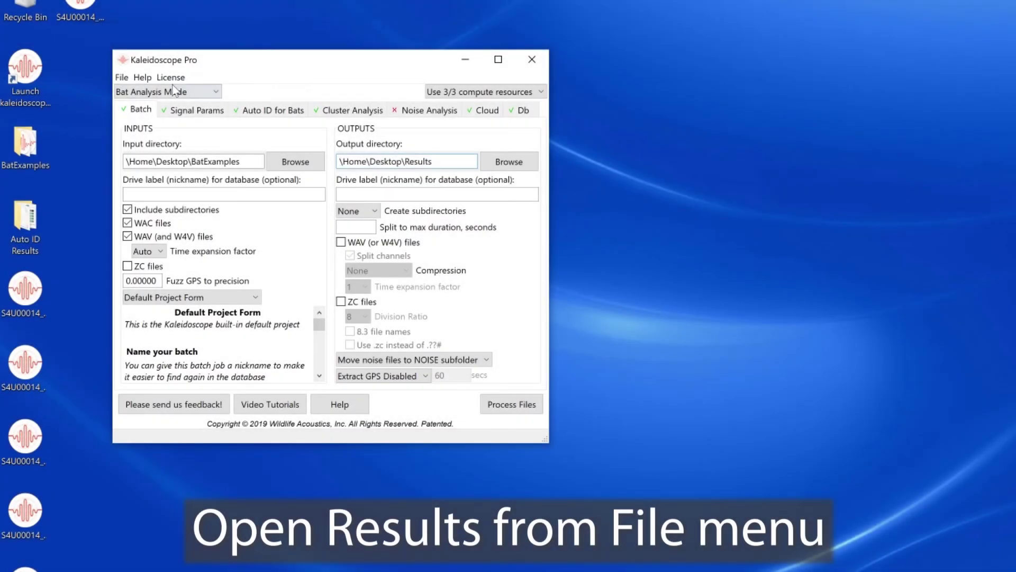
Open id.csv through Open Results, then bring the Results window forward and enlarge it
click(121, 77)
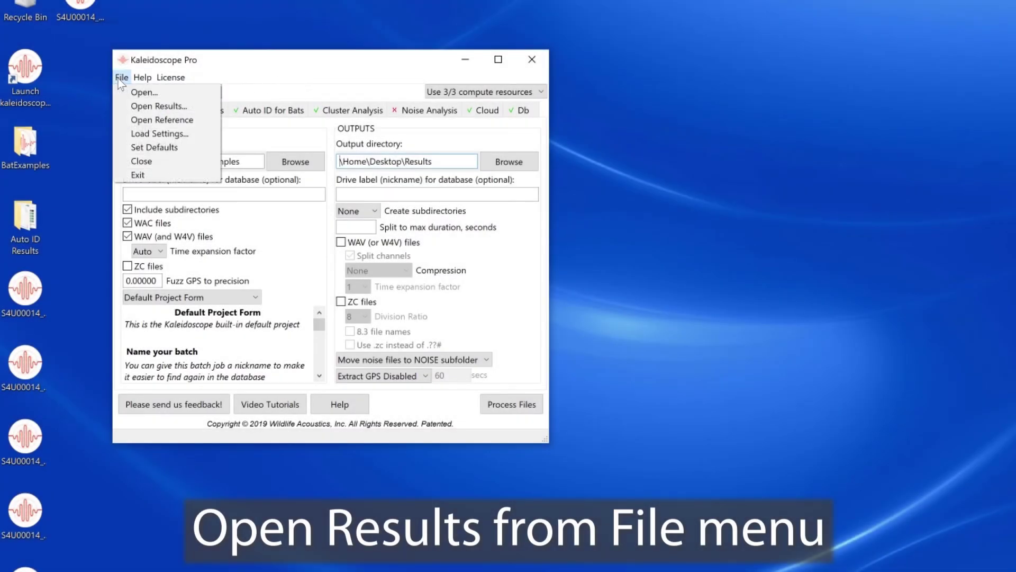
click(129, 105)
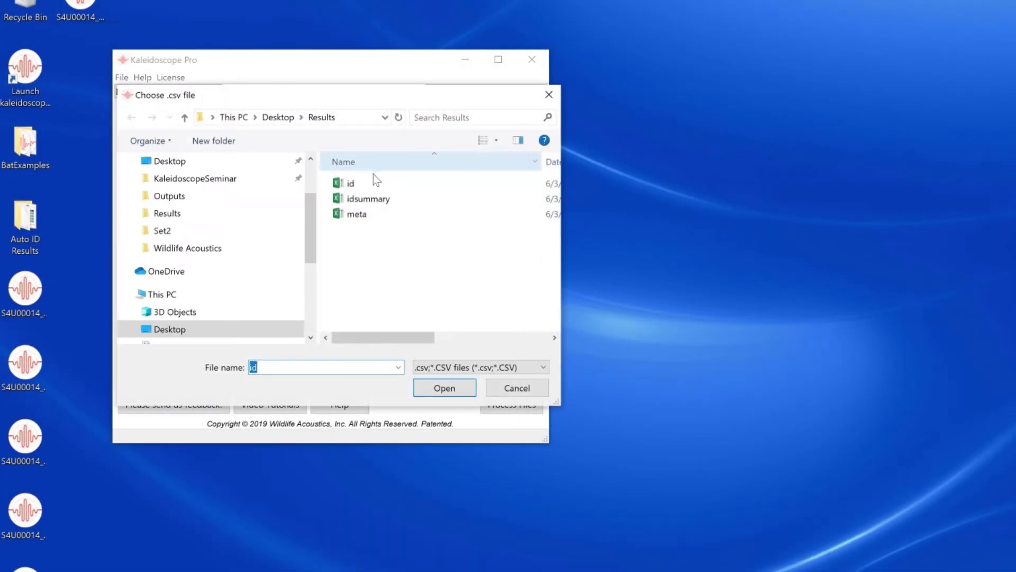
double_click(370, 183)
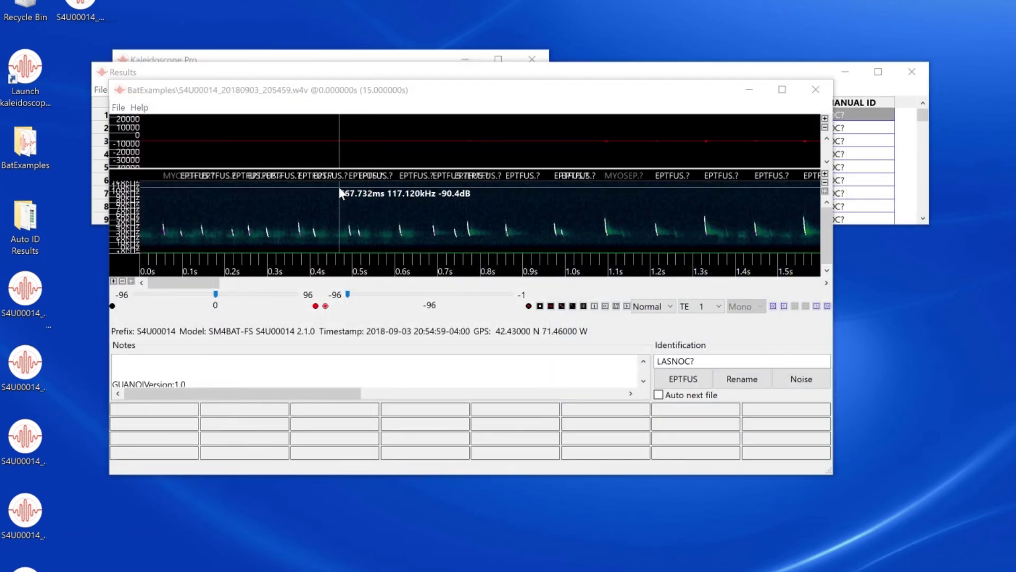
click(726, 71)
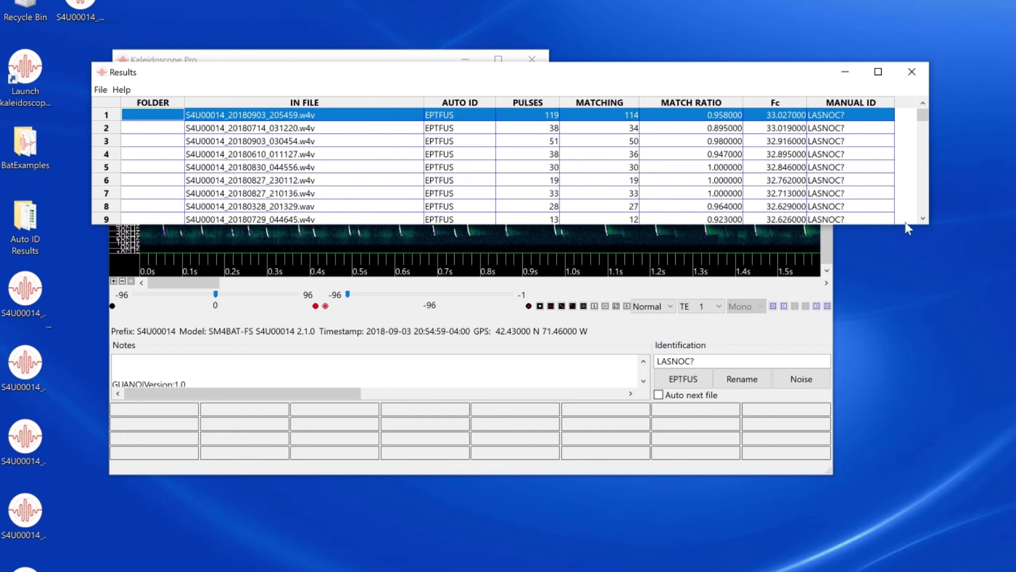
drag(905, 224, 878, 563)
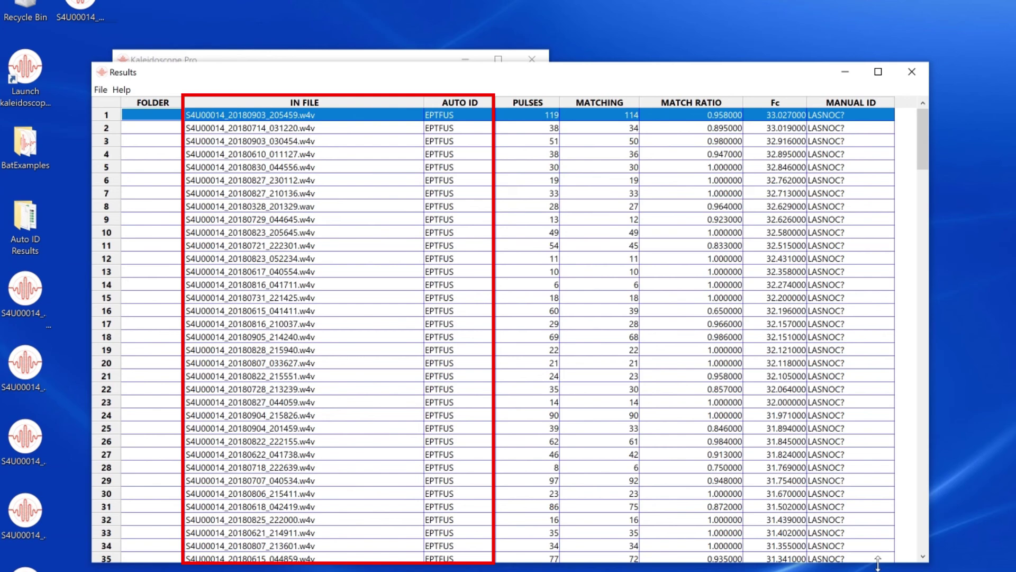